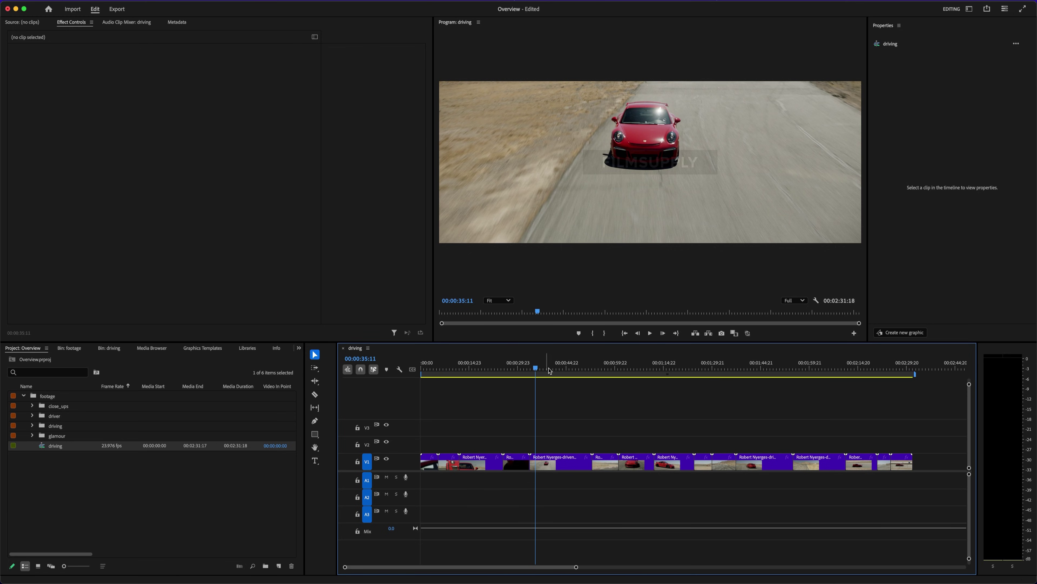
Split the long driving clip on V1 at 00:00:40:23 and at further points after it with the Razor tool
left_click(315, 393)
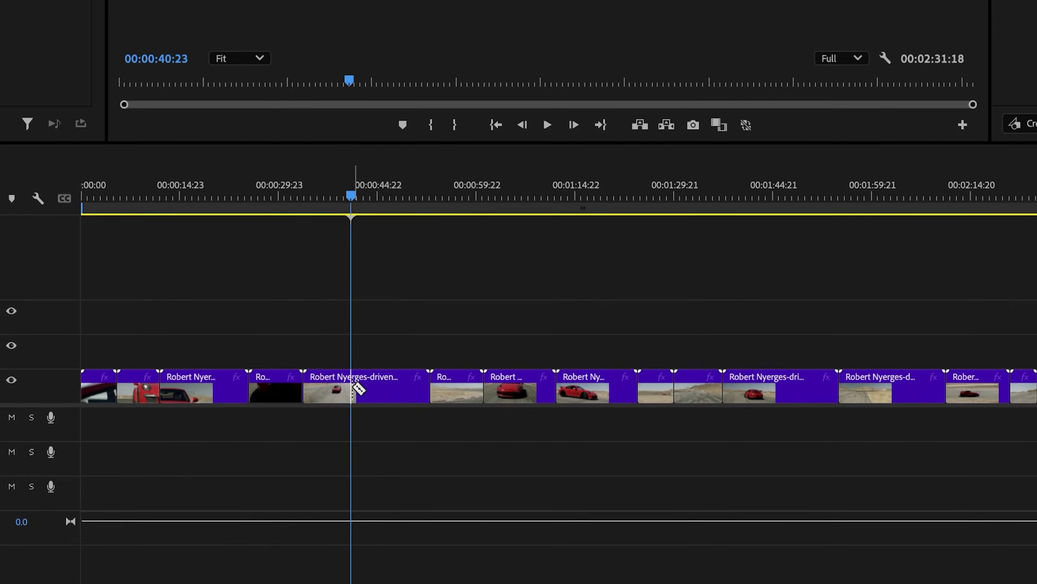
left_click(556, 457)
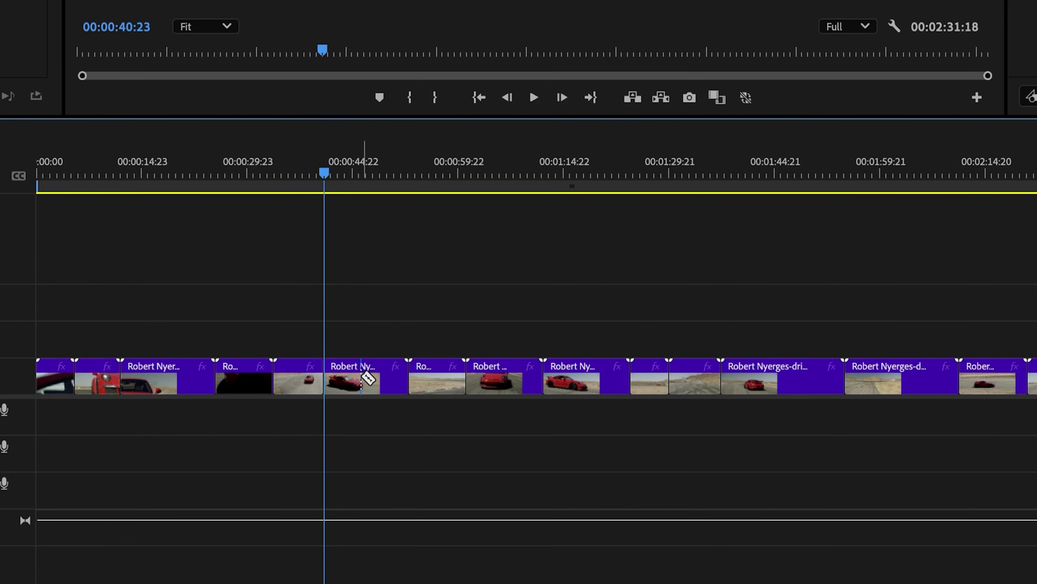
left_click(360, 378)
left_click(436, 378)
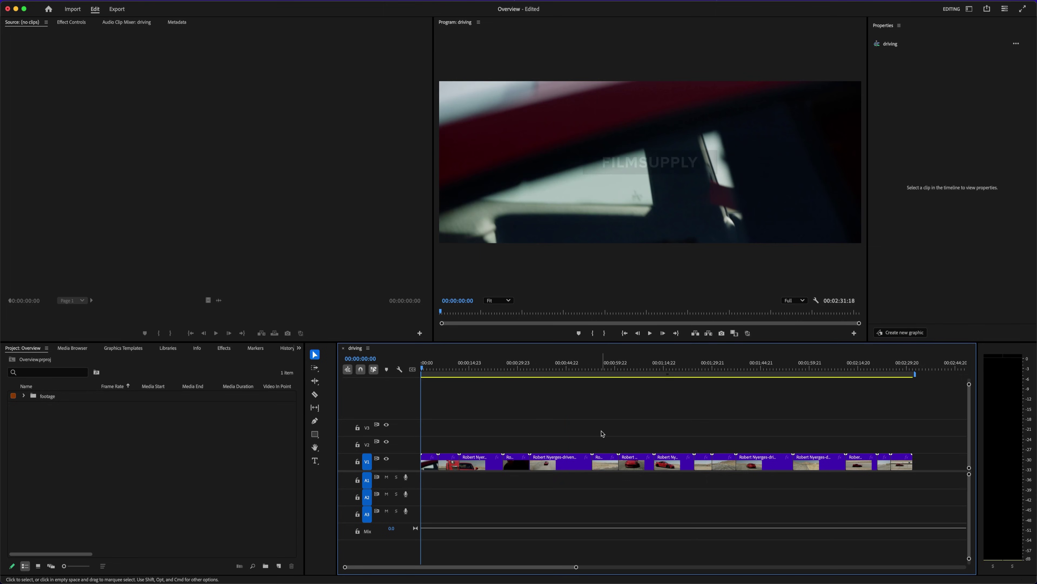
Play the start of the sequence and split the first V1 clip at 00:00:01:05 with the Razor tool
key("equal")
key("equal")
key("=")
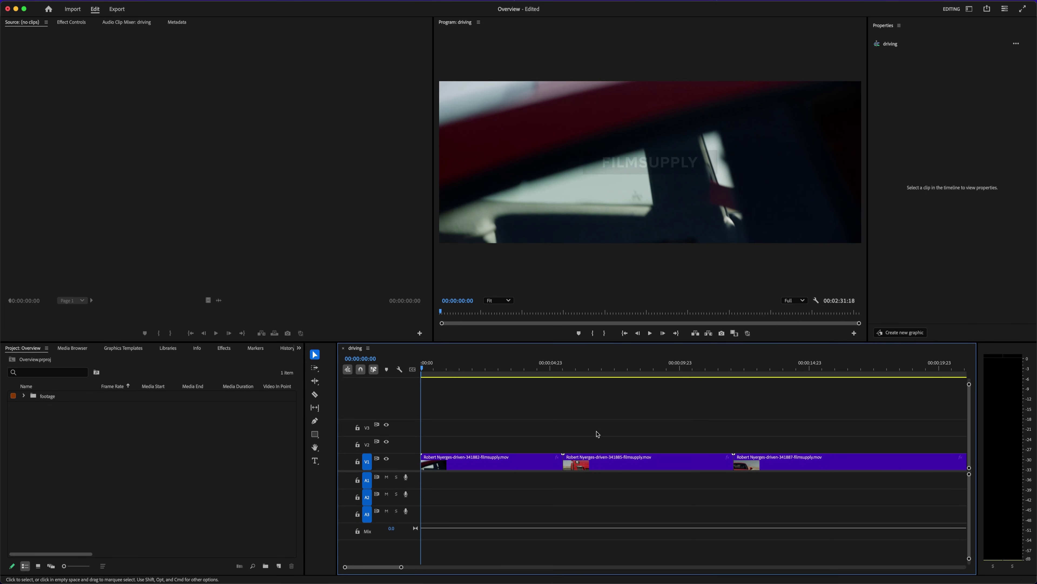
key("space")
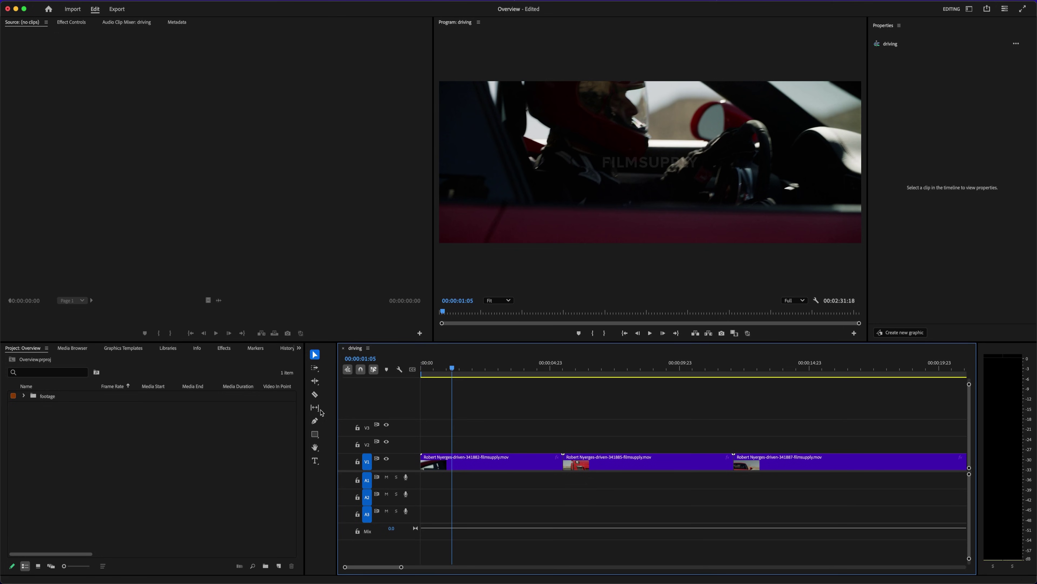
left_click(314, 394)
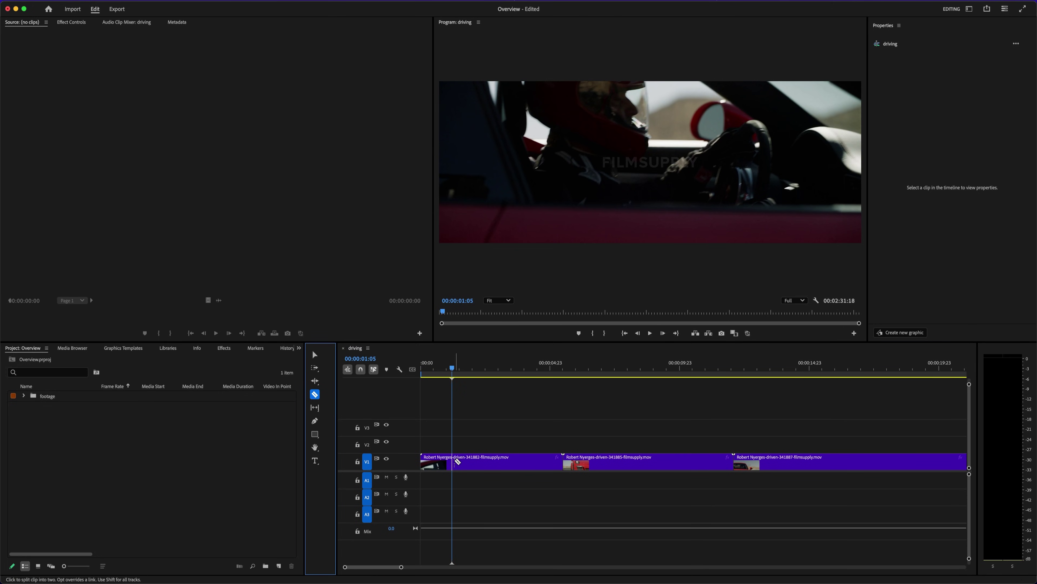
left_click(454, 461)
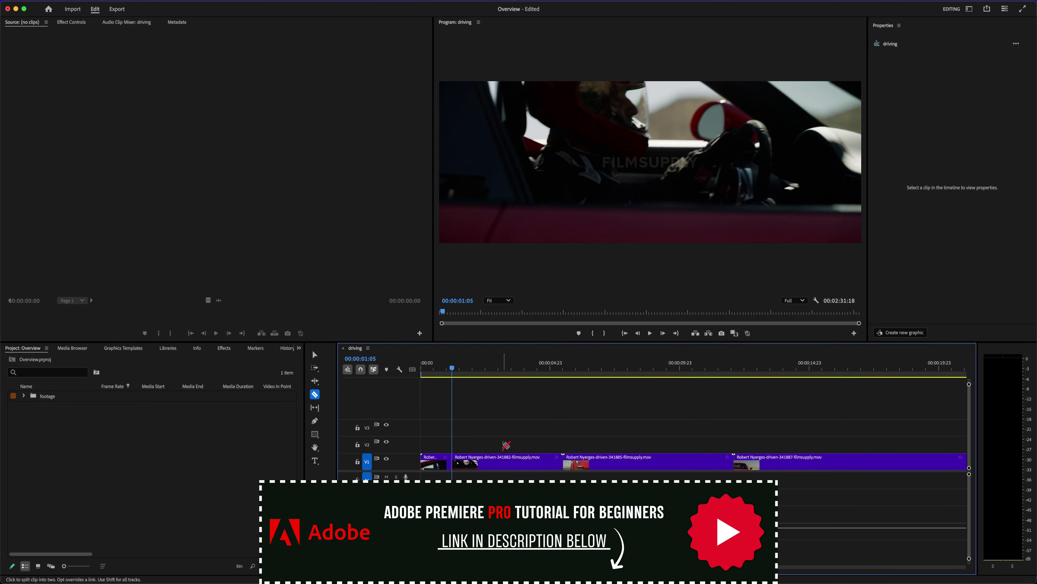
Delete the part of the first clip after the cut at 00:00:01:05, without closing the gap
left_click(315, 354)
left_click(498, 466)
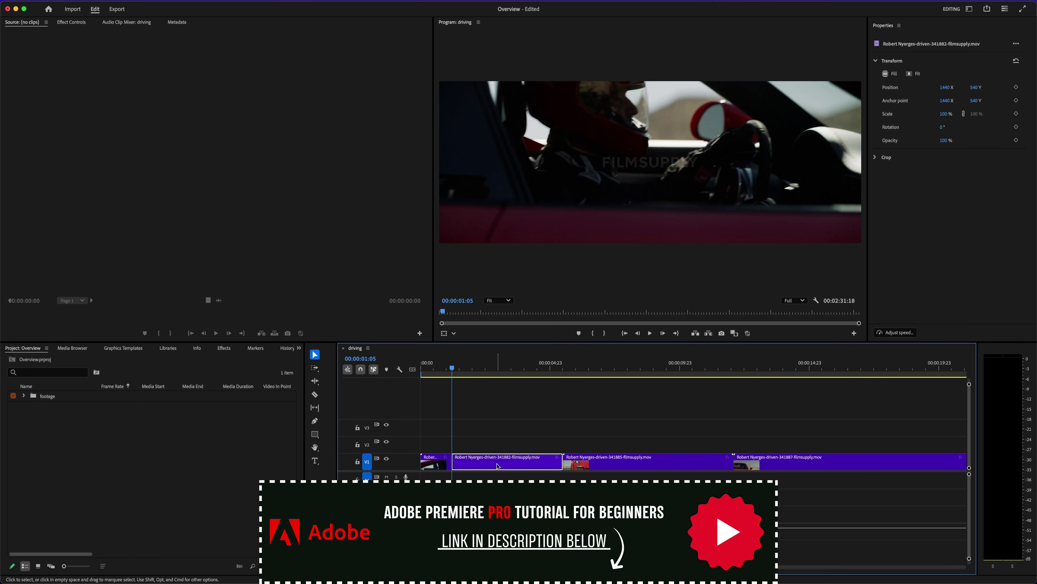
key("Delete")
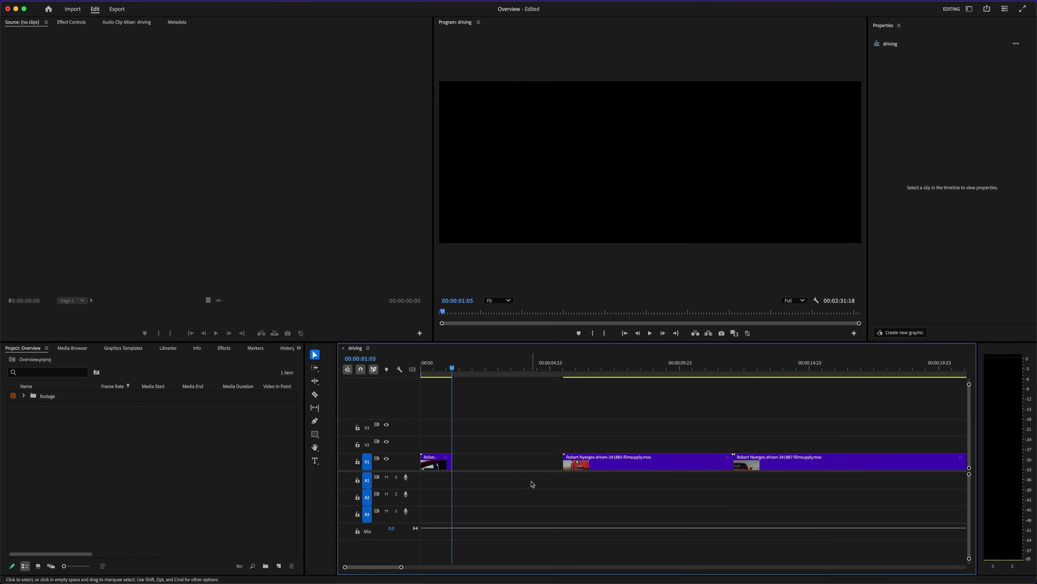
key("minus")
key("minus")
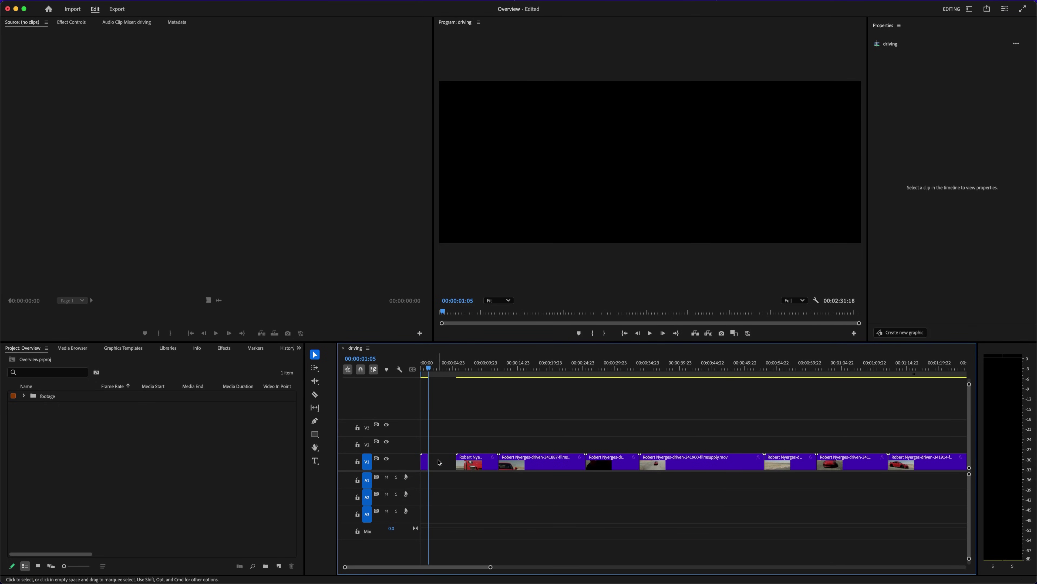
Remove the empty gap on V1 after 00:00:01:05 so the following clips move up against the first one
key("equal")
left_click_drag(452, 369, 483, 384)
left_click(529, 465)
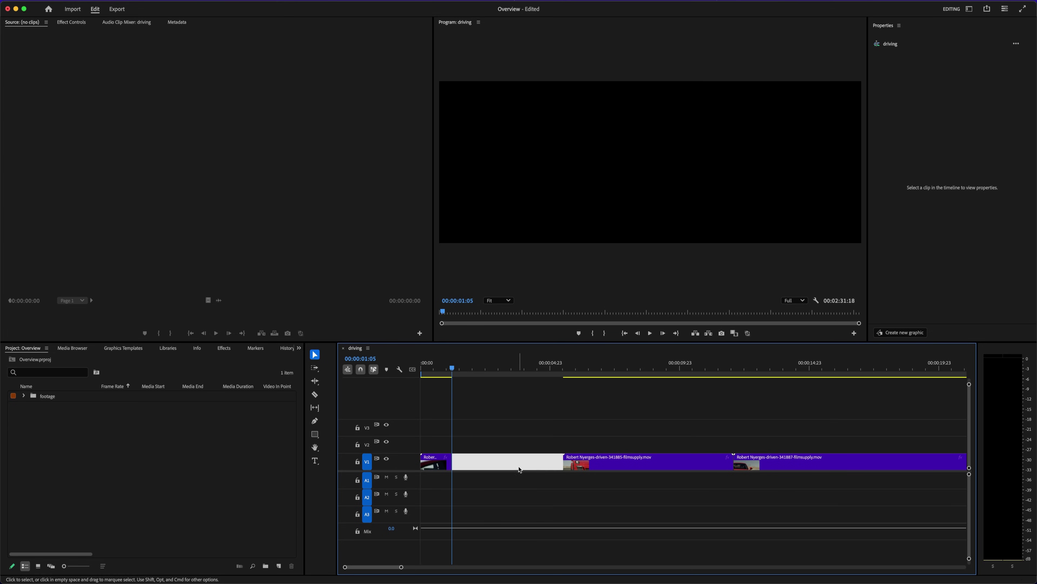
key("Delete")
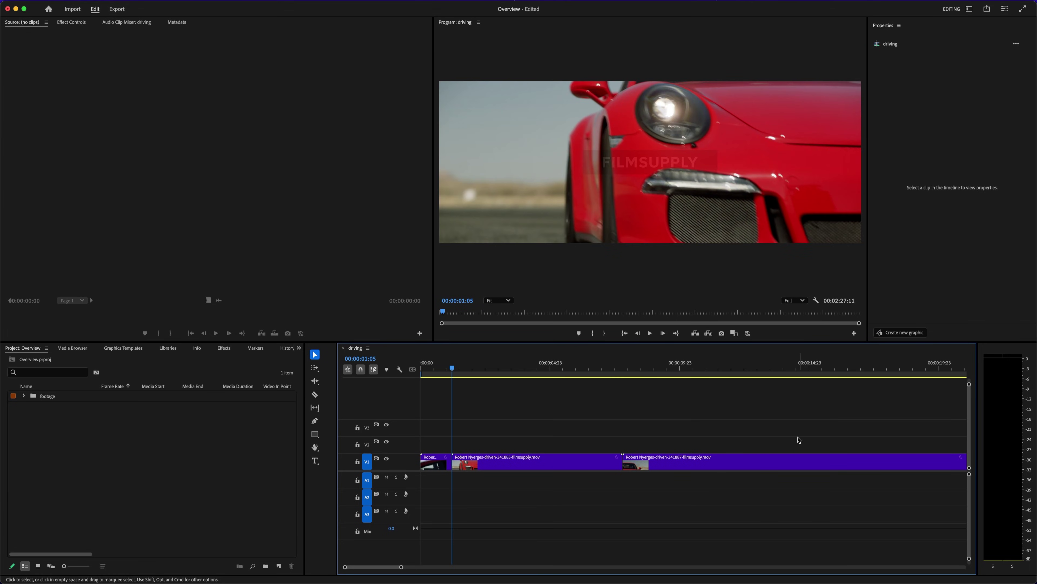
key("minus")
key("minus")
key("minus")
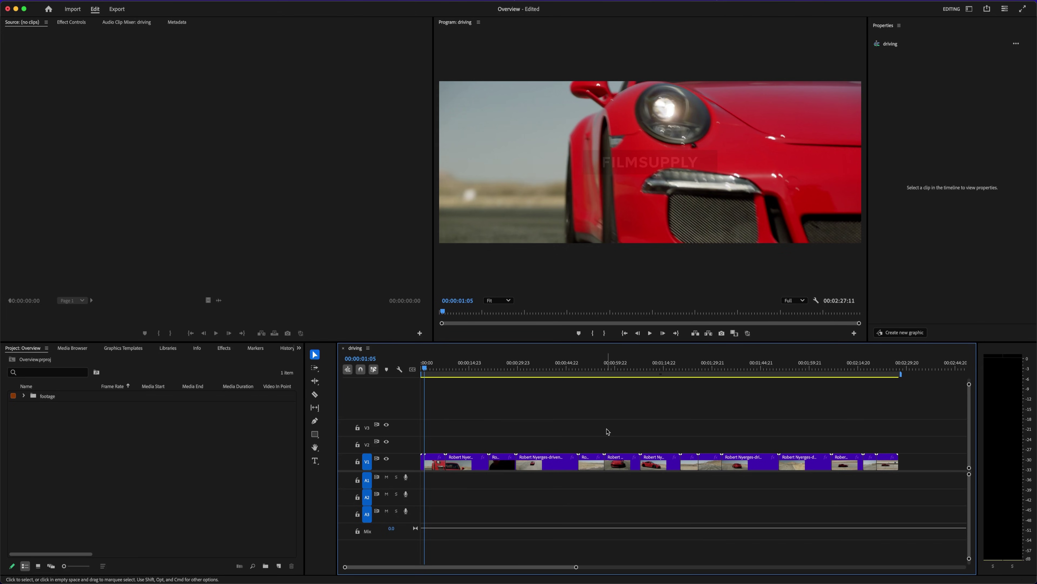
Undo the gap removal and the deletion of the first clip's second part
key("equal")
key("equal")
key("super+z")
key("super+z")
Ripple delete the part of the first clip after the cut at 00:00:01:05
left_click(458, 465)
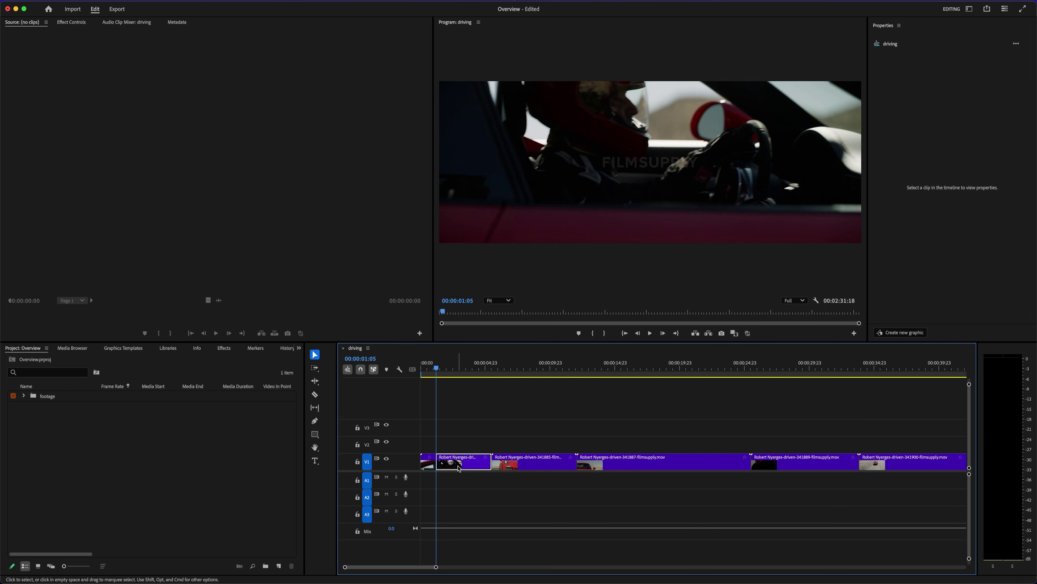
left_click(459, 468)
right_click(472, 466)
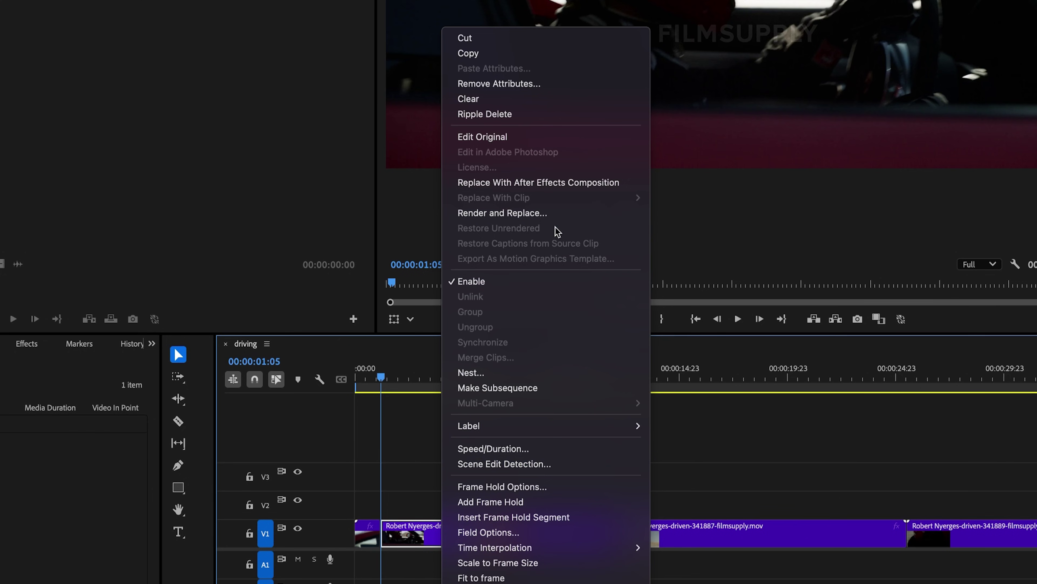
left_click(530, 115)
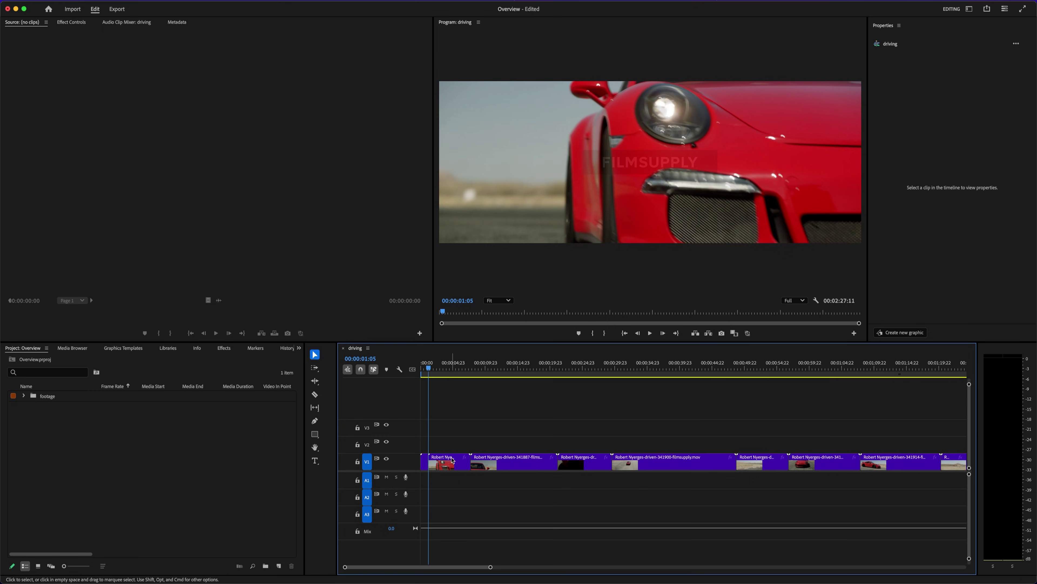
Find the front view of the driving red car and split that V1 clip at 00:00:49:16
left_click_drag(482, 366, 738, 398)
key("space")
key("space")
key("c")
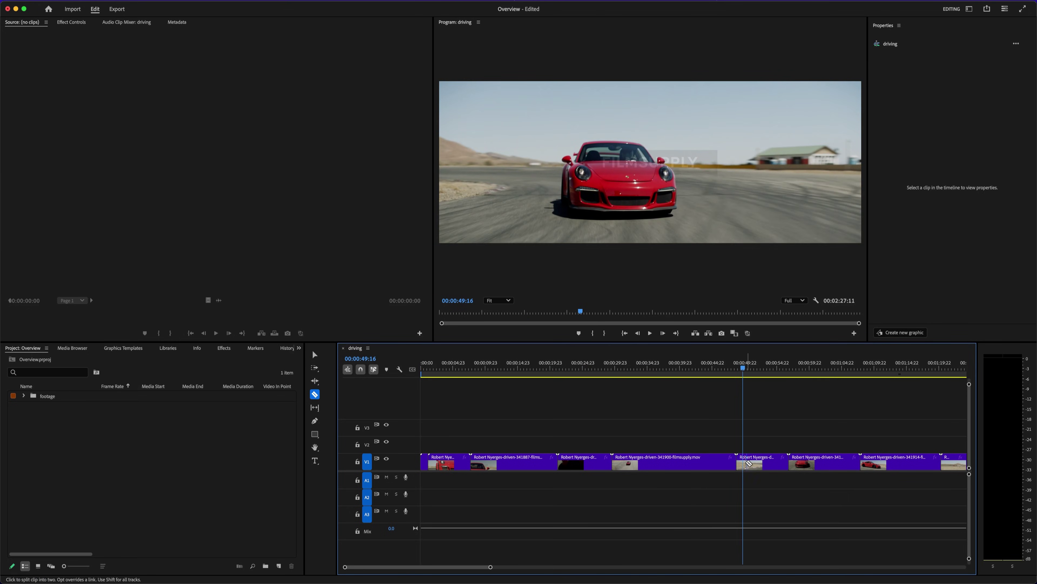
left_click(743, 461)
Try to move the short segment before 00:00:49:16 to directly after the first clip, and undo the move
key("v")
left_click_drag(741, 462, 430, 442)
key("minus")
left_click_drag(943, 436, 428, 457)
left_click(459, 435)
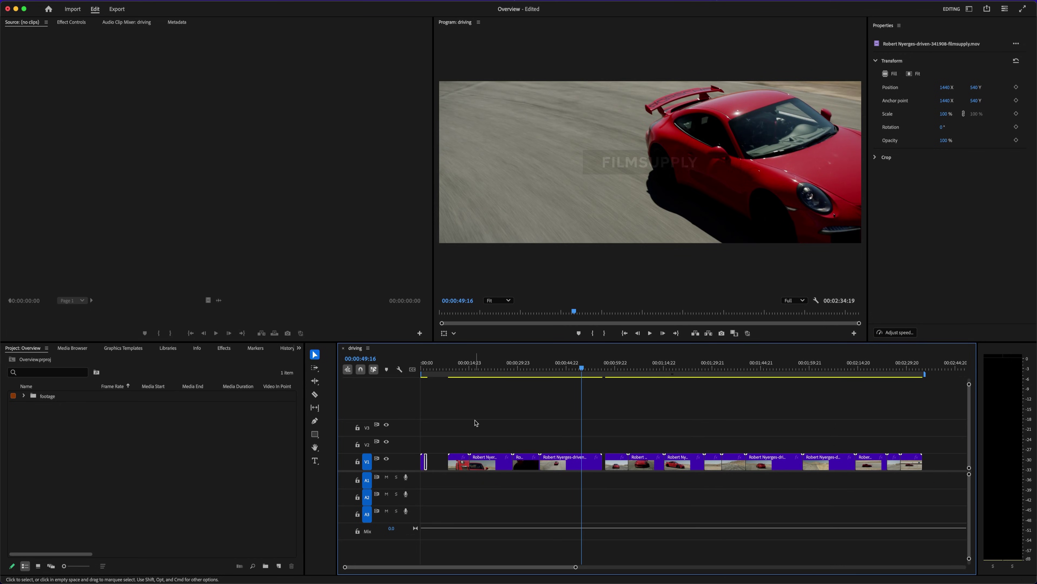
key("super+z")
key("super+z")
Cut the short segment just before 00:00:49:16 out of V1 to the clipboard
key("=")
key("=")
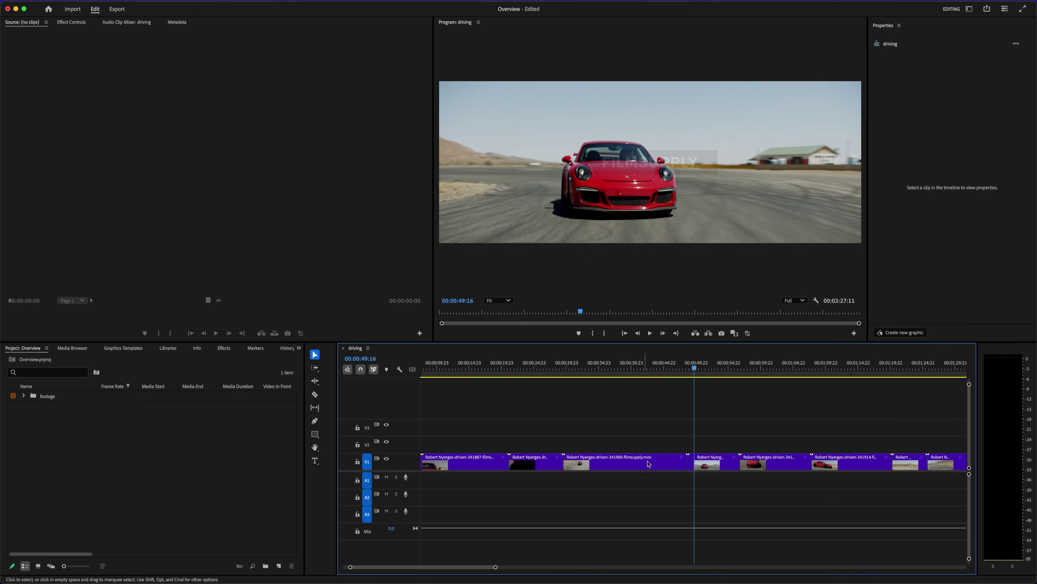
left_click(688, 463)
scroll(754, 434, "down", 3)
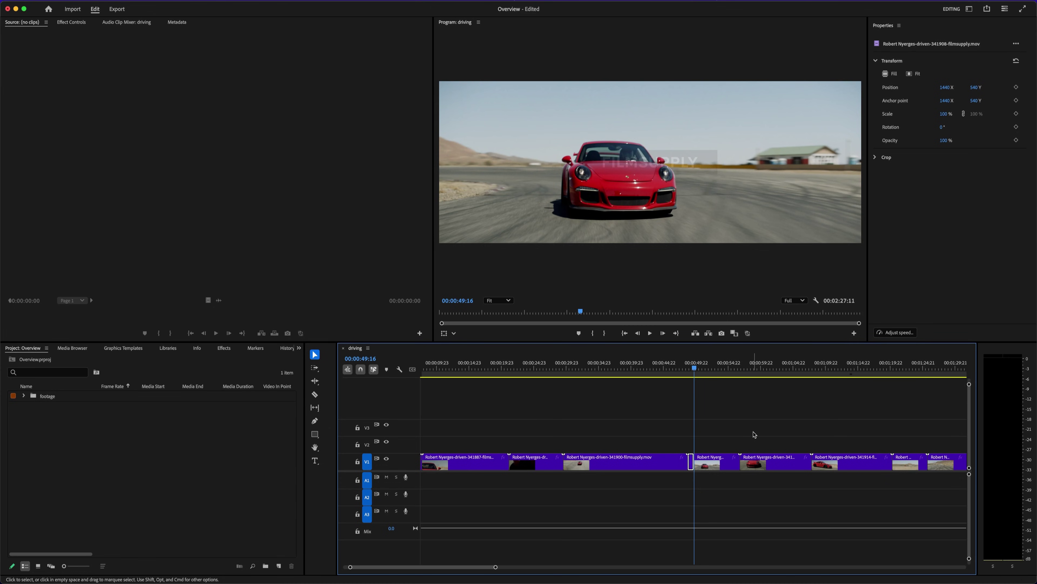
left_click(754, 434)
scroll(754, 434, "down", 3)
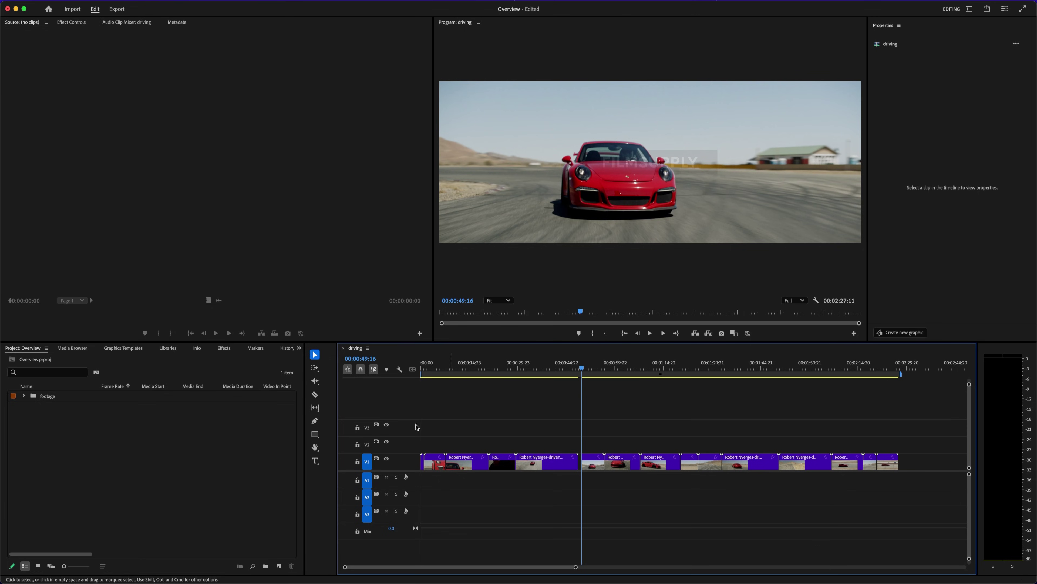
Paste-insert the cut segment at 00:00:01:05, between the first and second clips on V1
left_click(421, 368)
scroll(475, 394, "up", 5)
key("Down")
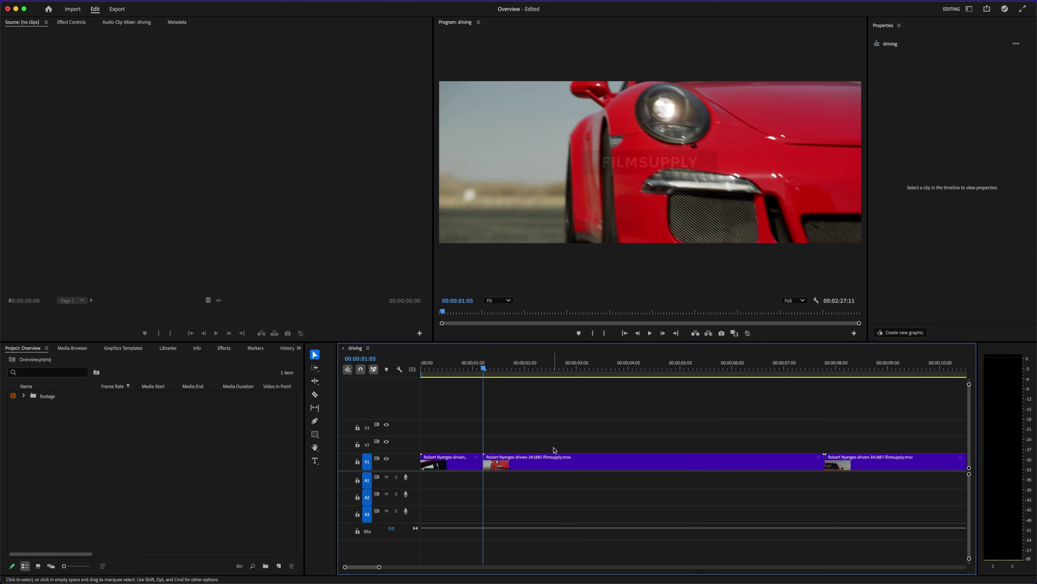
key("shift")
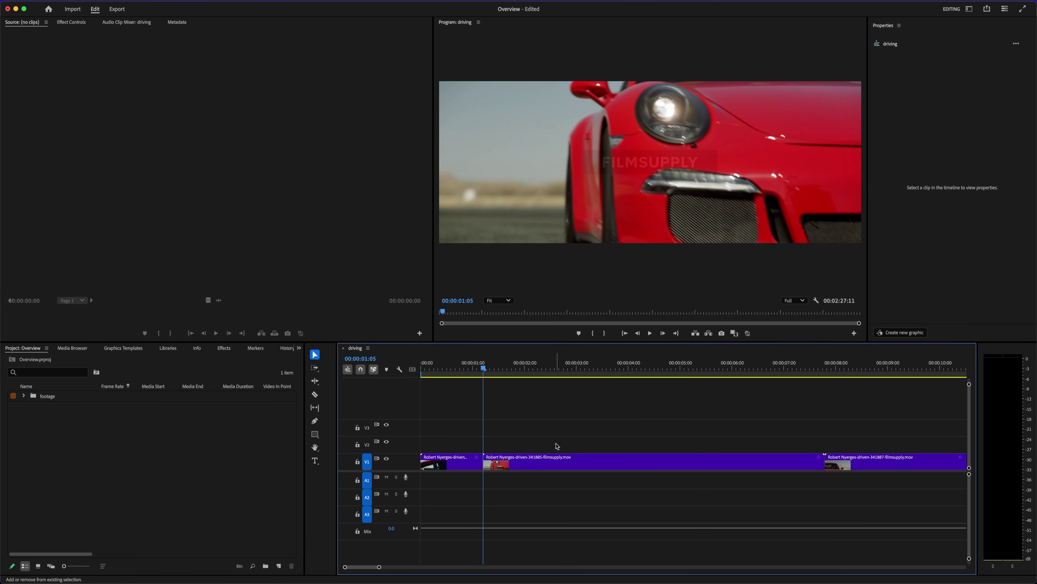
key("super+shift+v")
left_click(595, 435)
key("Up")
key("minus")
key("space")
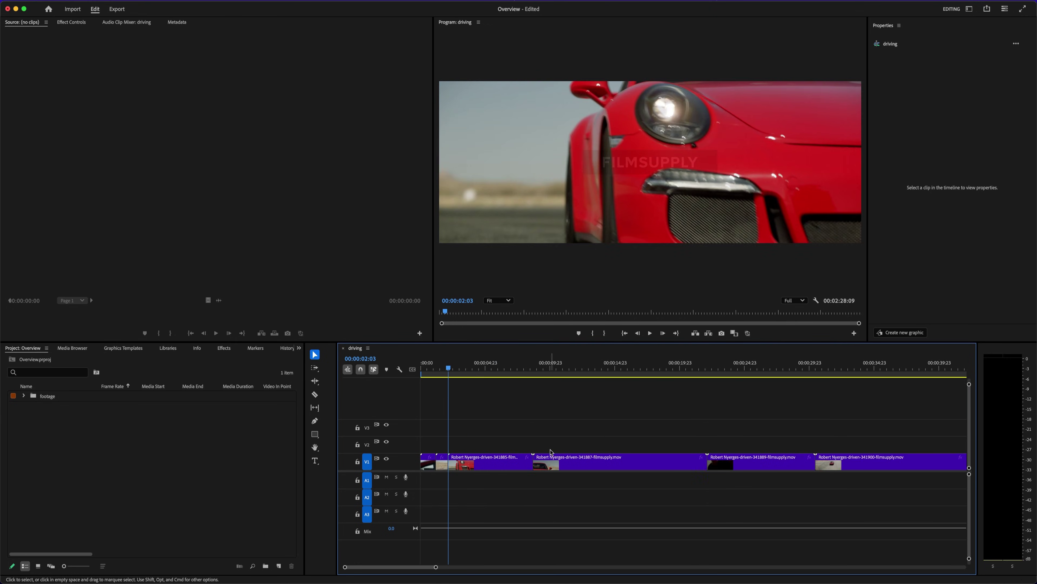
Delete the remaining clips after 00:00:05:08 so only the four opening clips are left on V1
left_click_drag(779, 447, 481, 472)
key("Delete")
key("minus")
key("equal")
key("equal")
key("equal")
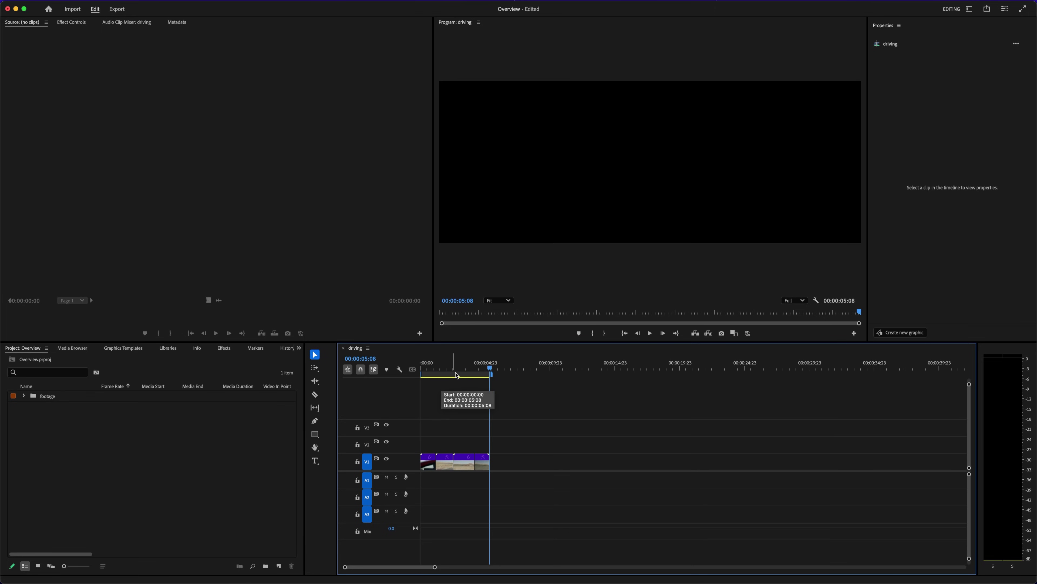
Play the four-clip sequence from the start, step back through its edit points, and save the project
left_click_drag(446, 366, 400, 384)
key("equal")
key("equal")
key("space")
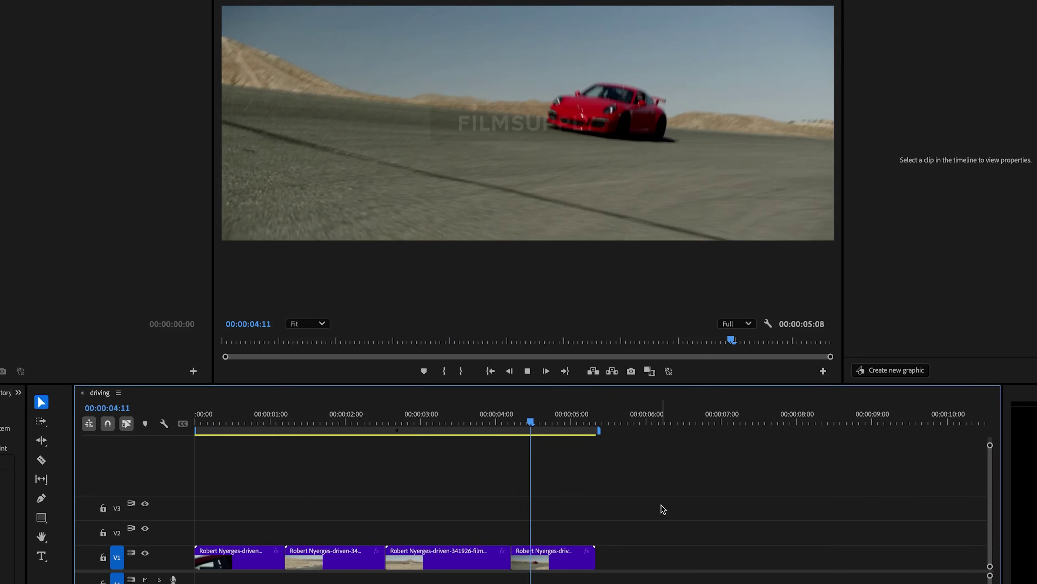
key("space")
key("Up")
key("Up")
key("Up")
key("Up")
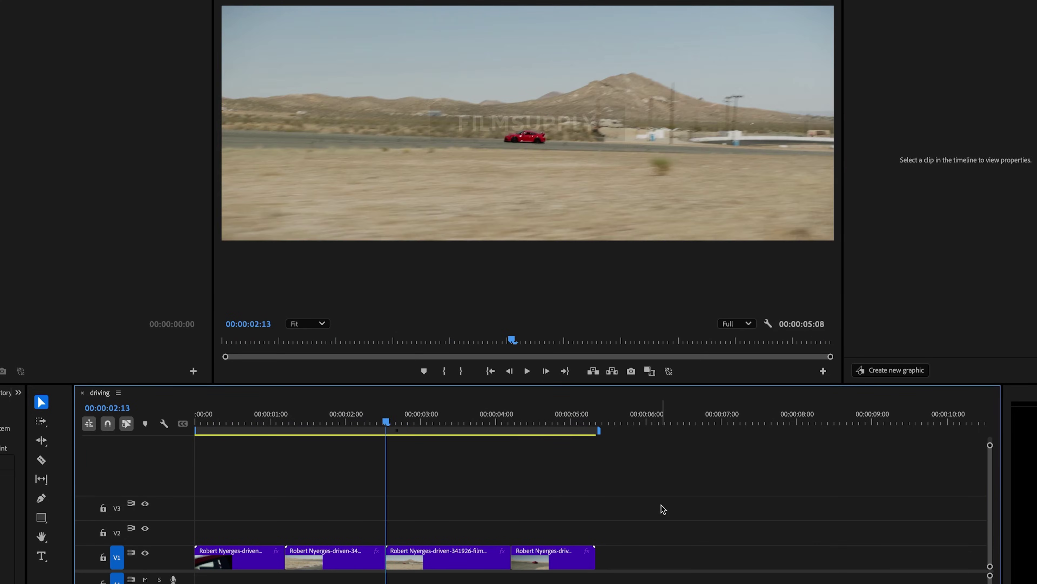
key("ctrl+s")
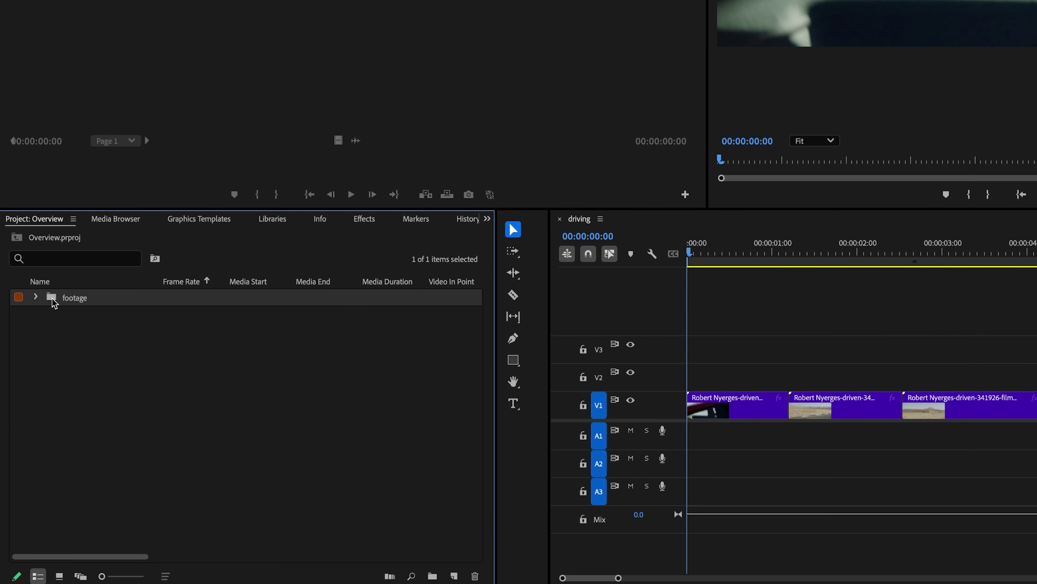
Open the close_ups bin inside the footage bin and show its clips in icon view
double_click(35, 399)
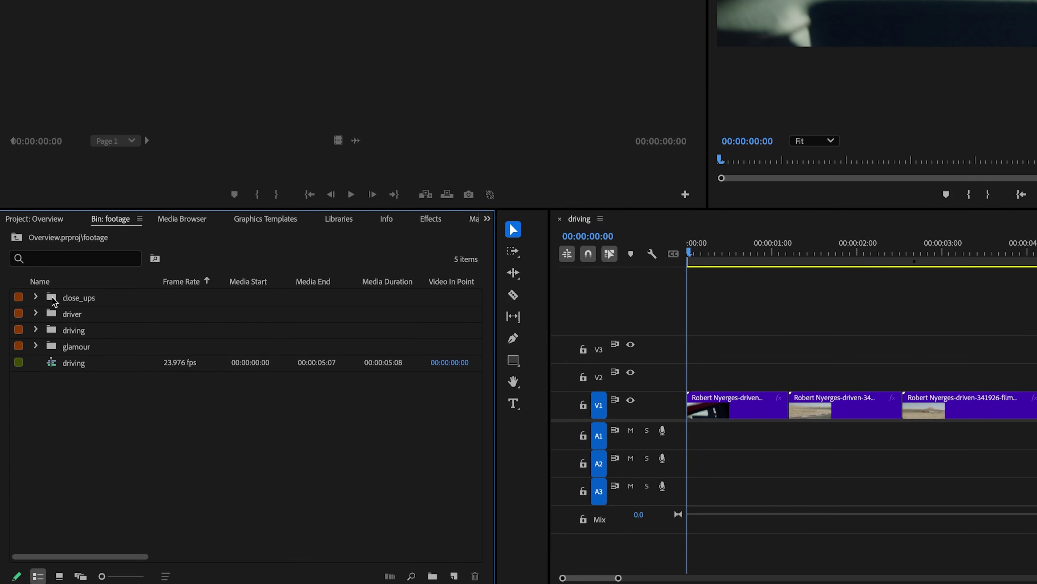
double_click(53, 299)
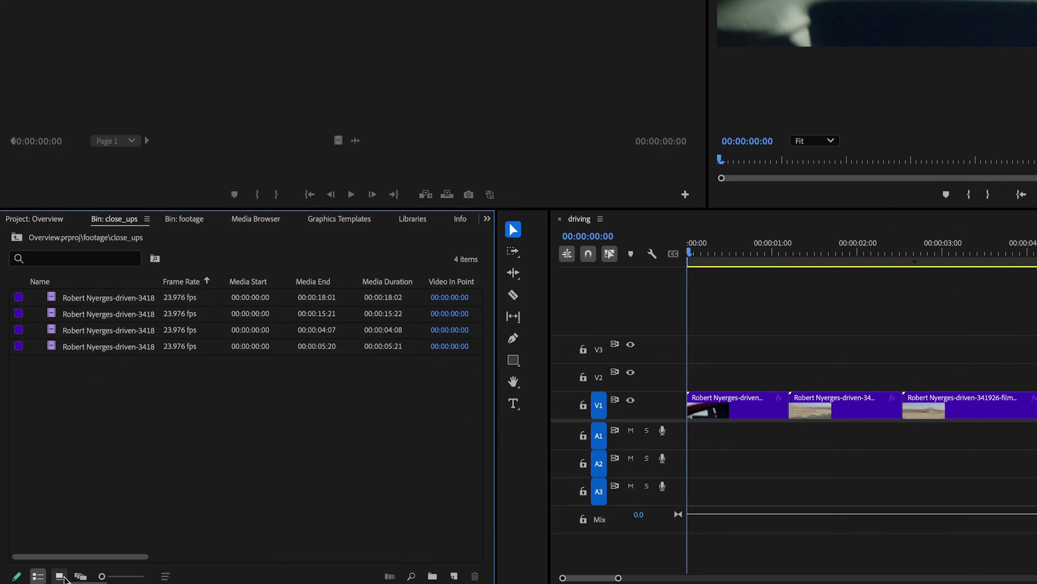
left_click(59, 576)
left_click(107, 331)
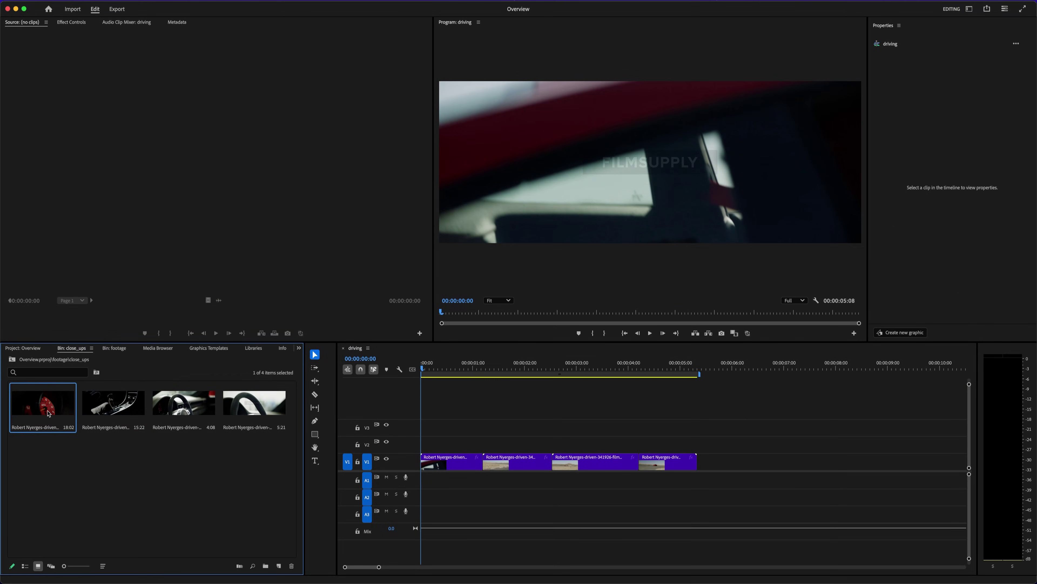
Load the gear-shift close-up into the Source monitor, scrub through it, and return the source and sequence playheads to 00:00:00:00
left_click(112, 407)
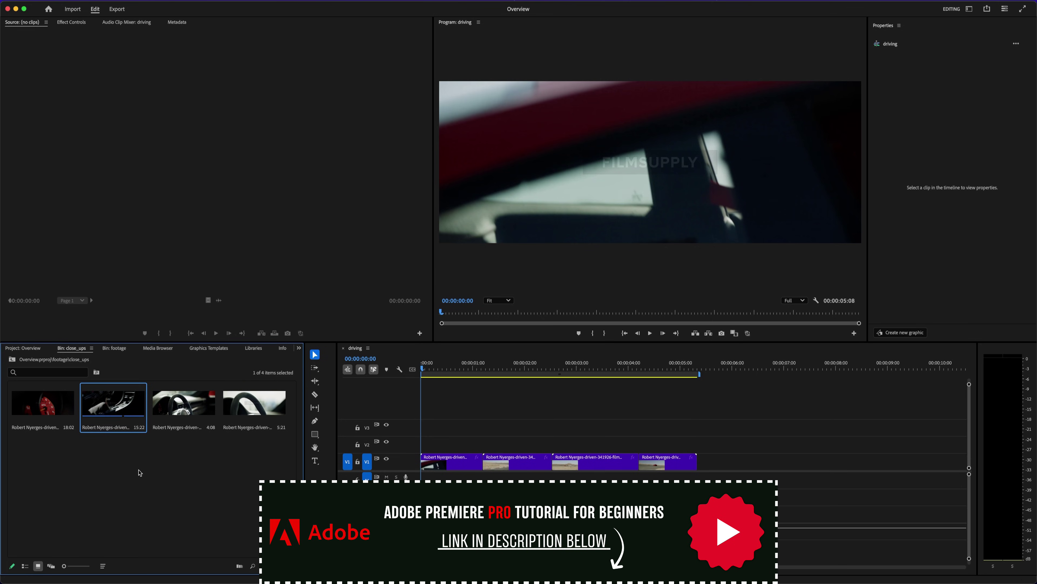
double_click(112, 407)
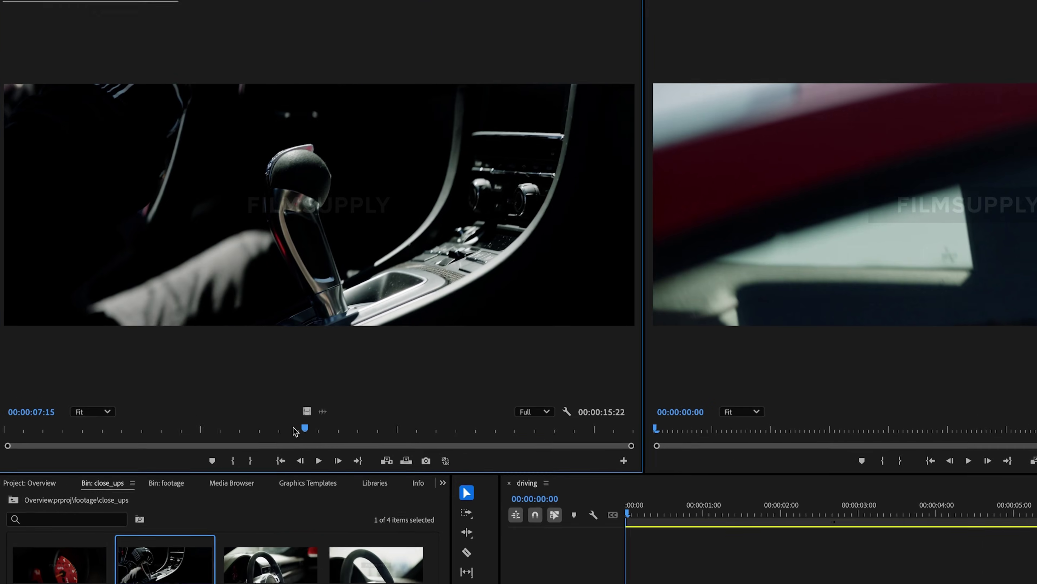
left_click_drag(202, 311, 5, 312)
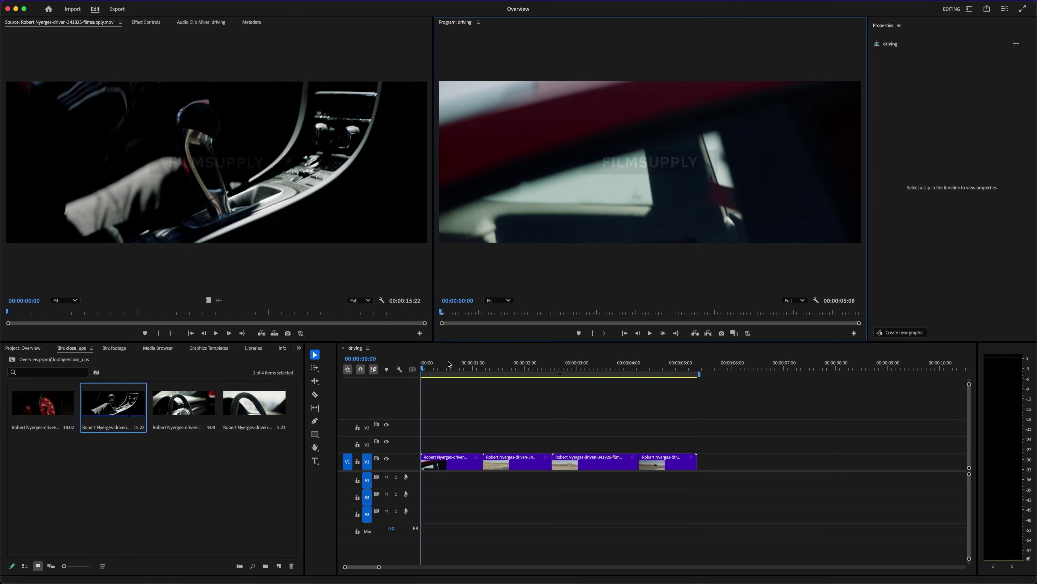
left_click_drag(448, 364, 405, 394)
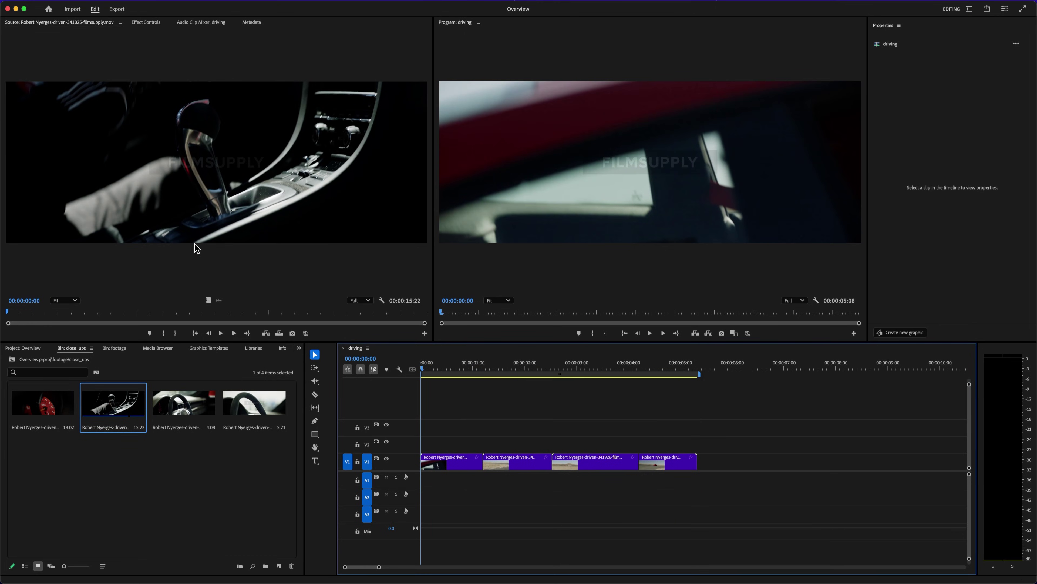
Mark the opening 22 frames of the gear-shift close-up with an In point at 00:00:00:00 and an Out point at 00:00:00:21
double_click(110, 417)
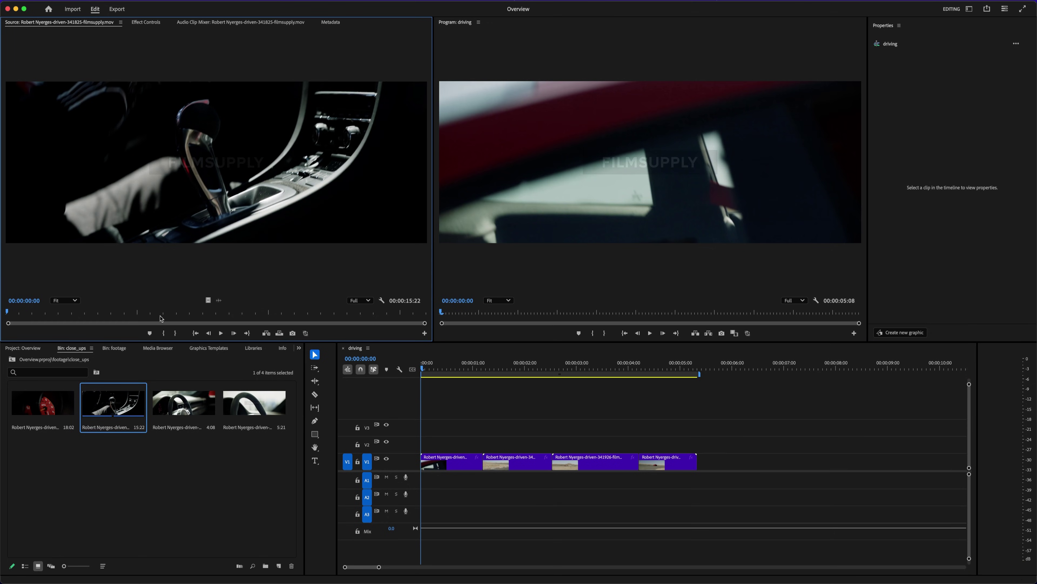
key("space")
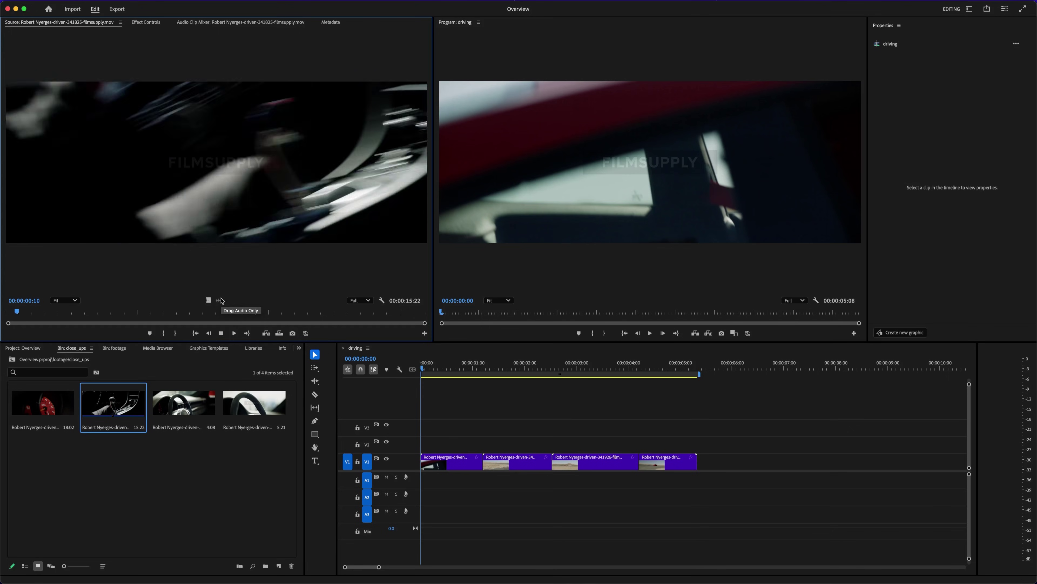
key("space")
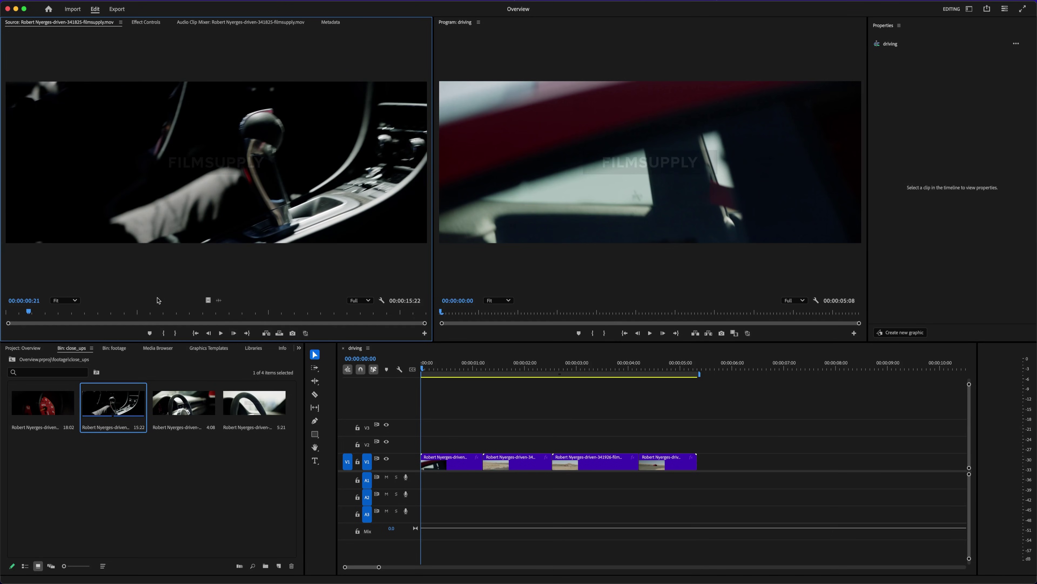
left_click(179, 334)
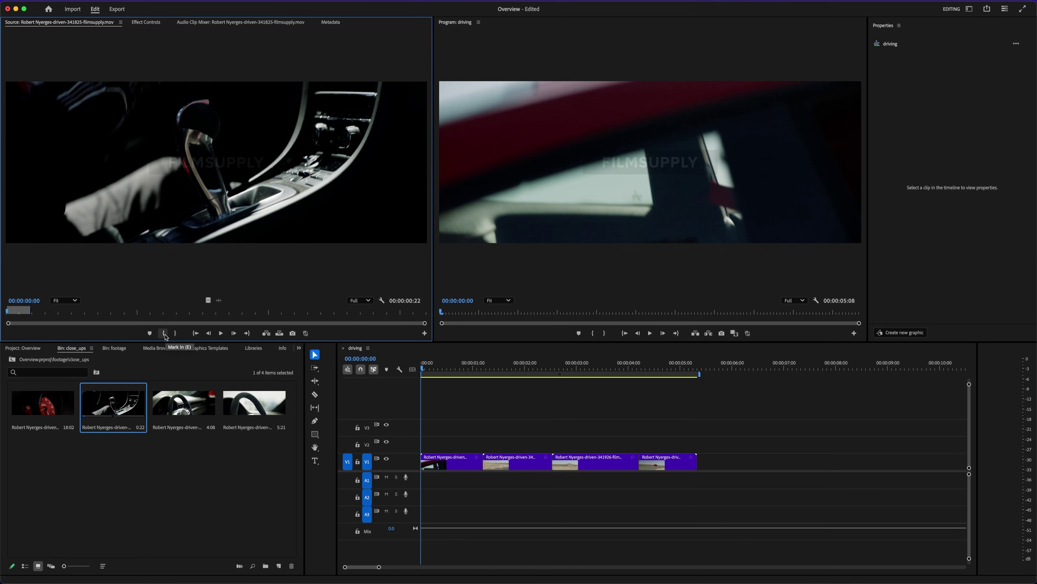
left_click(530, 436)
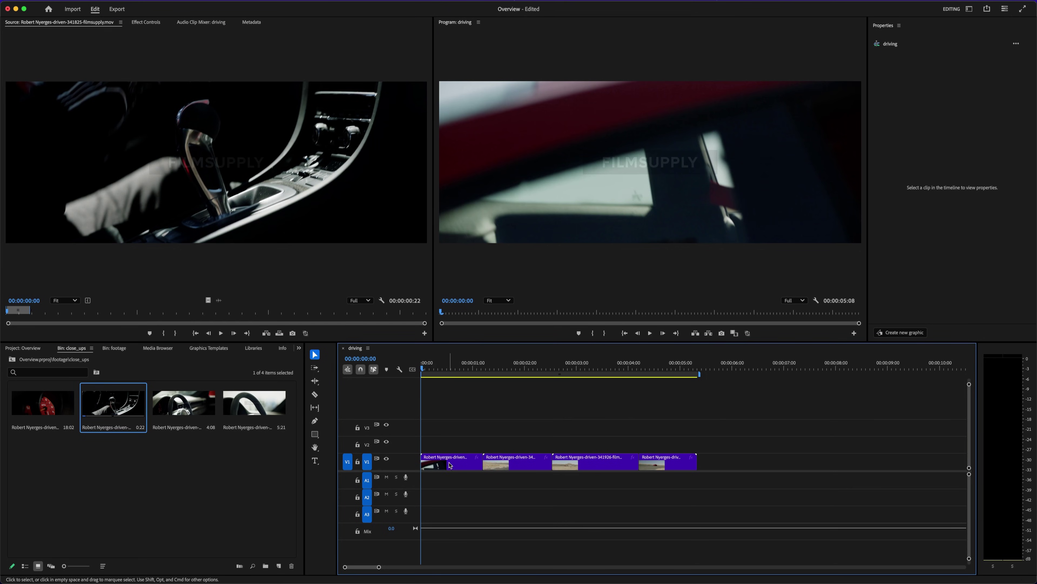
Try inserting the marked gear-shift range ahead of the existing clips, and return the playhead to the sequence start
left_click(266, 333)
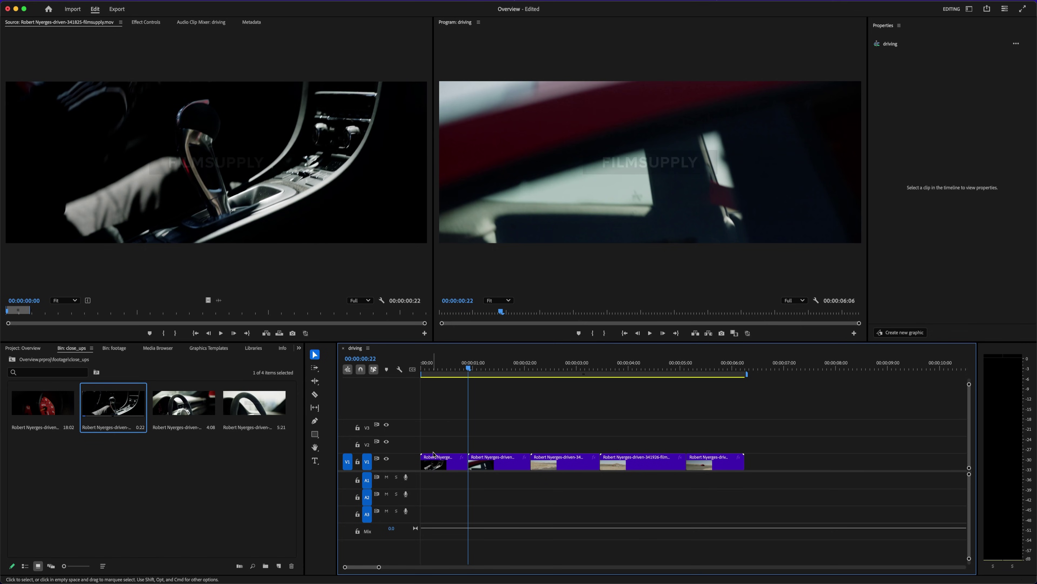
left_click(449, 462)
left_click(562, 424)
key("Home")
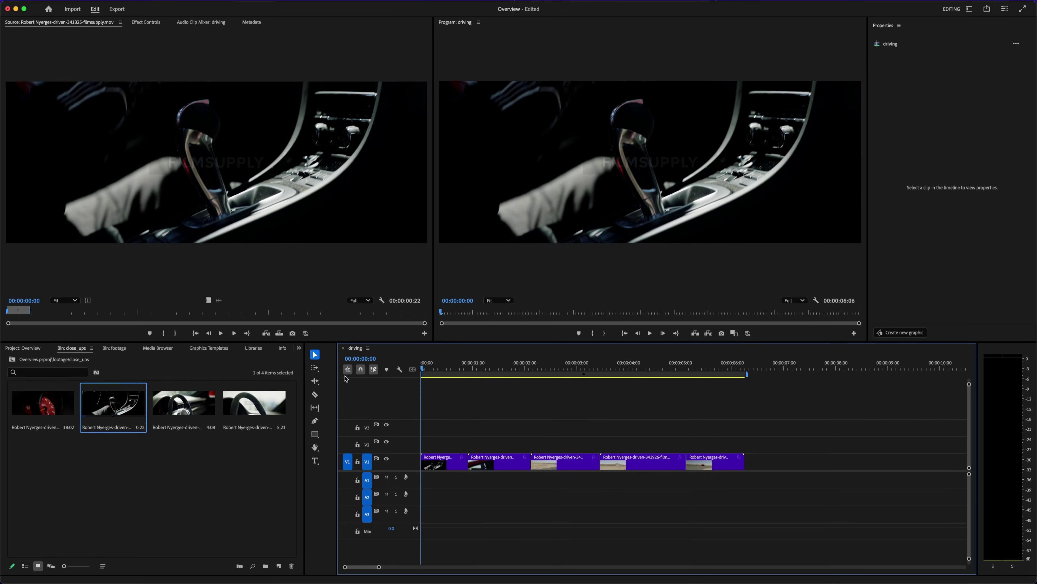
key("w")
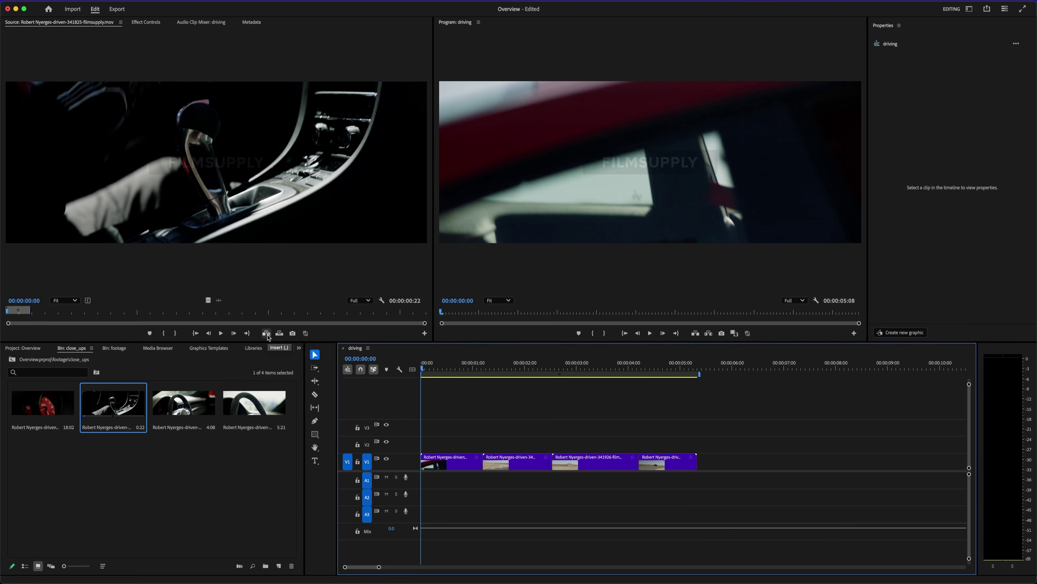
Insert the marked gear-shift close-up at 00:00:00:00 on V1 and play it up to 00:00:00:15
left_click(266, 333)
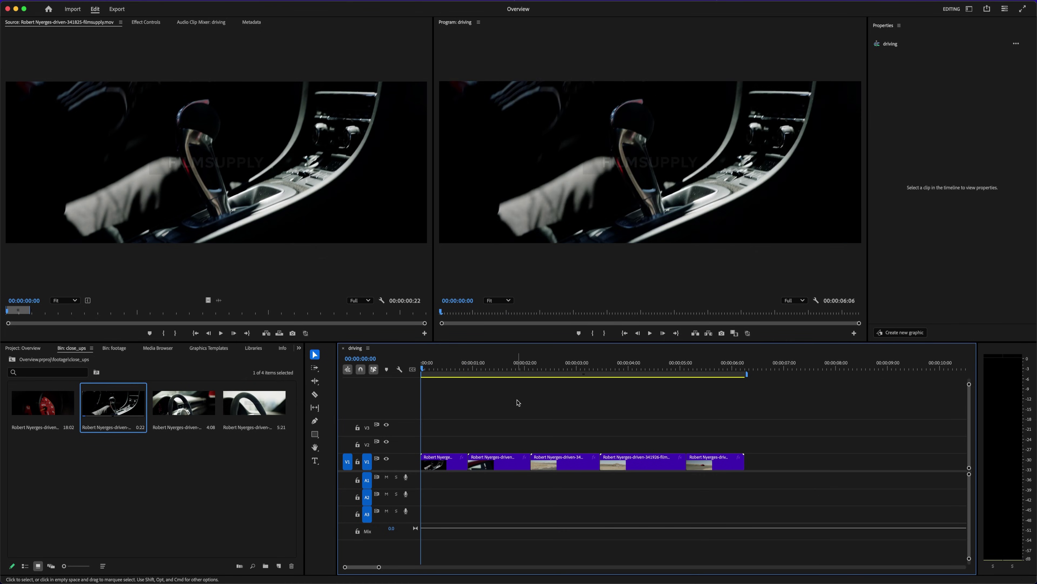
key("space")
key("Right")
key("Right")
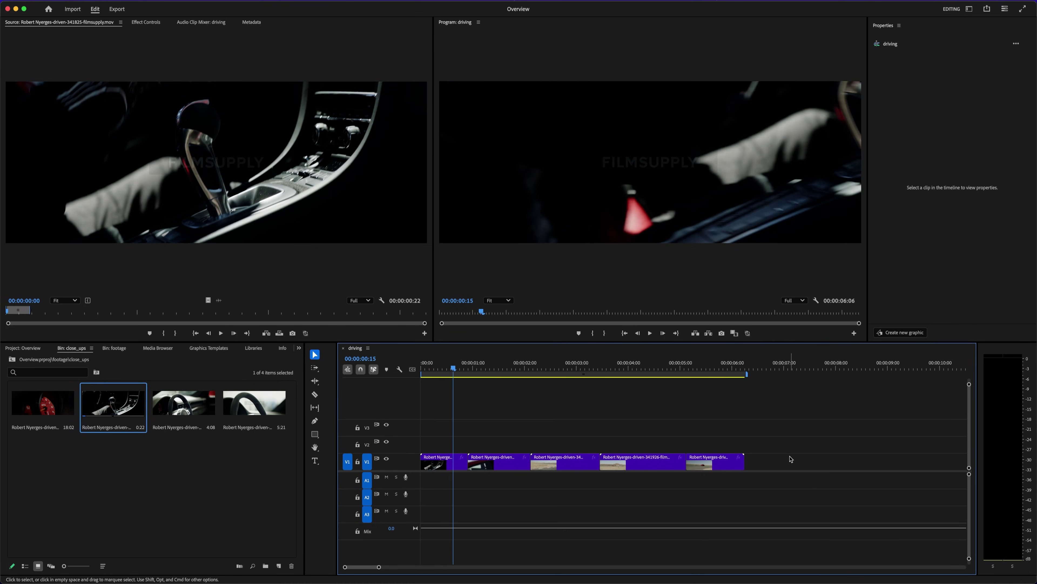
Select all clips after the gear-shift close-up and slide them six frames earlier over its end
left_click_drag(833, 452, 465, 465)
key("=")
left_click_drag(576, 468, 549, 466)
left_click(549, 412)
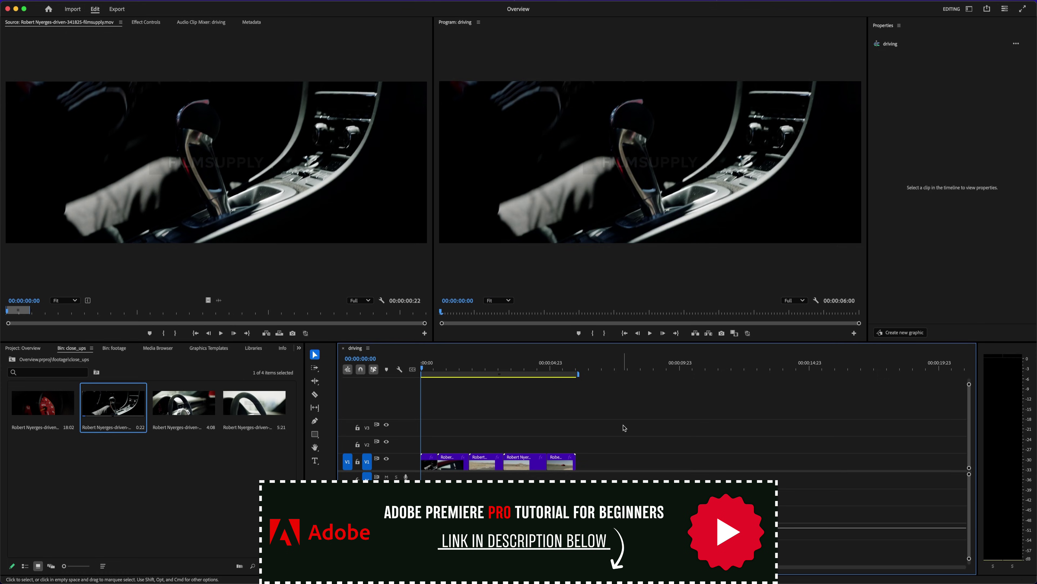
Play the gear-shift close-up repeatedly from the sequence start to check its cut to the next clip
key("space")
key("=")
key("space")
left_click_drag(445, 369, 421, 369)
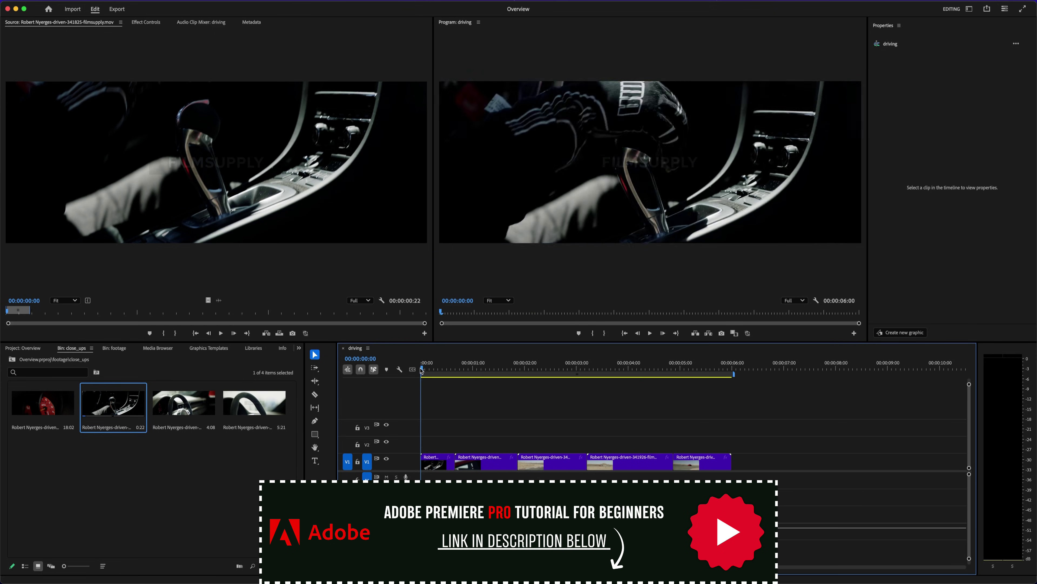
key("=")
key("space")
key("space")
key("space")
key("space")
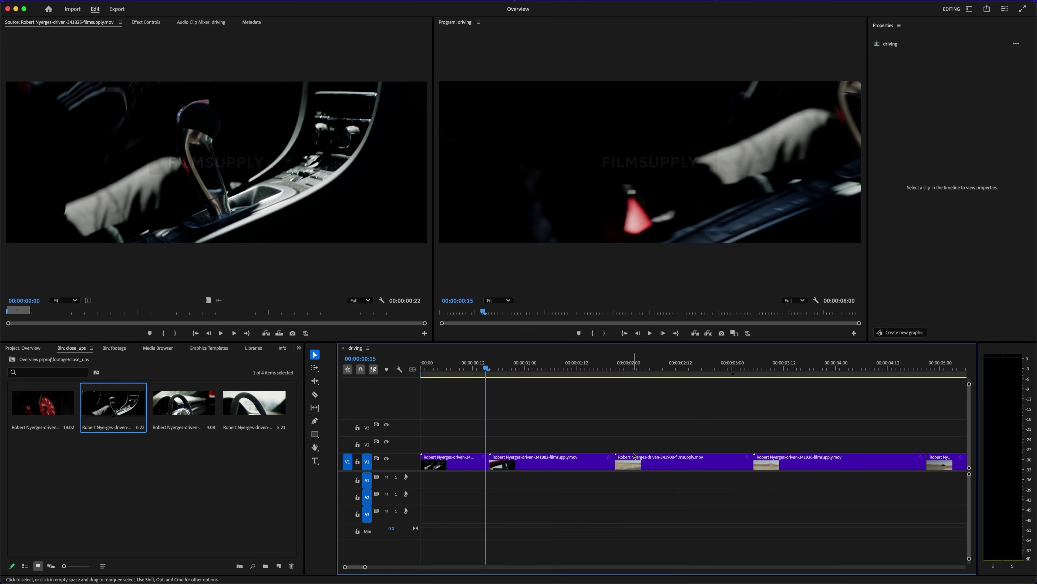
Move all clips after the gear-shift close-up one frame earlier, to 00:00:00:15, and return the playhead to the start
key("-")
left_click_drag(789, 443, 459, 481)
key("=")
key("=")
left_click_drag(590, 464, 577, 466)
key("Home")
Play the five-clip sequence from the start, step back to the edit point at 00:00:00:15, and resume playback
key("space")
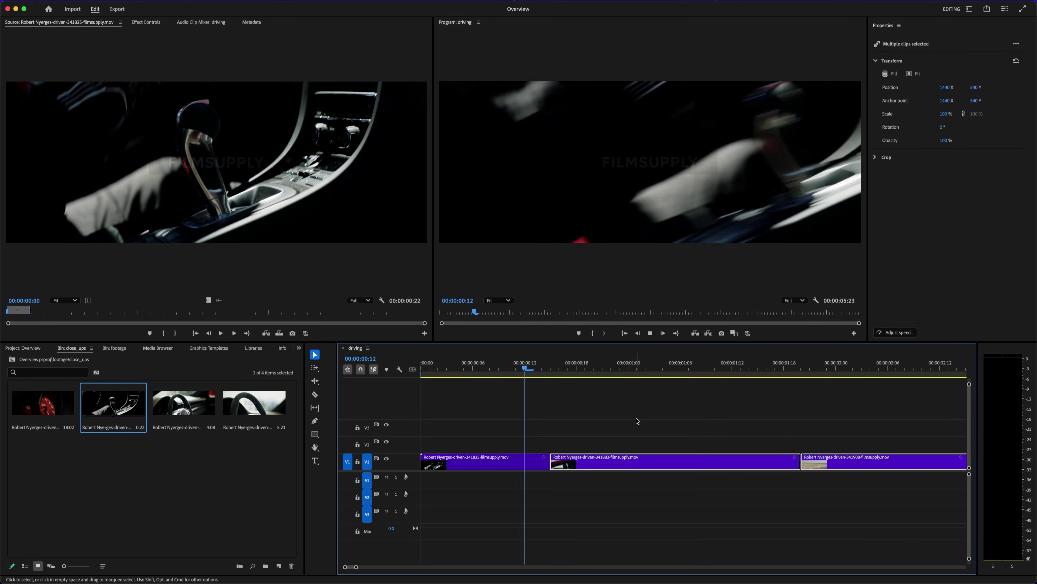
key("minus")
key("minus")
left_click(637, 418)
key("space")
key("Up")
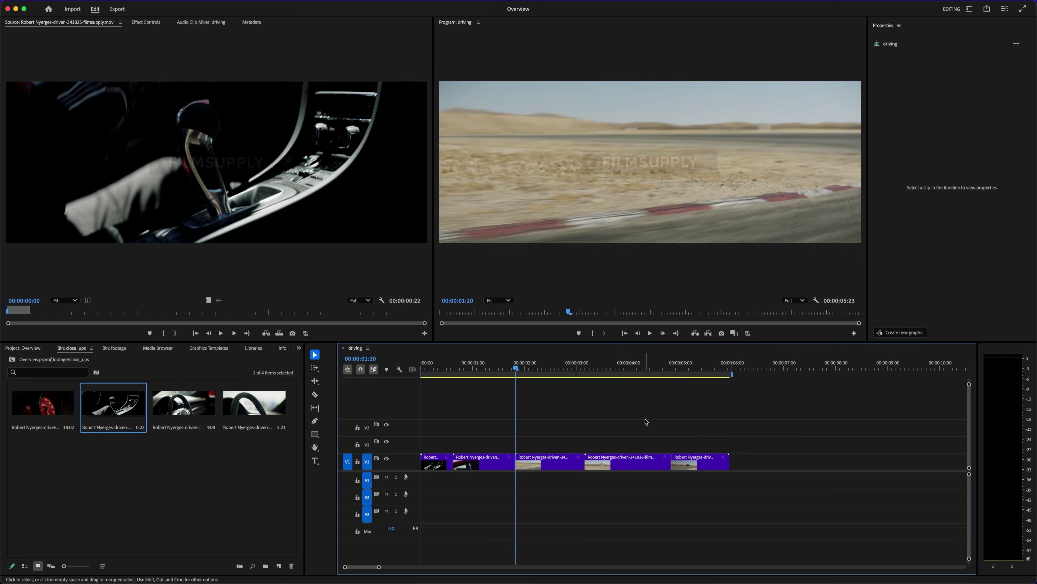
key("Up")
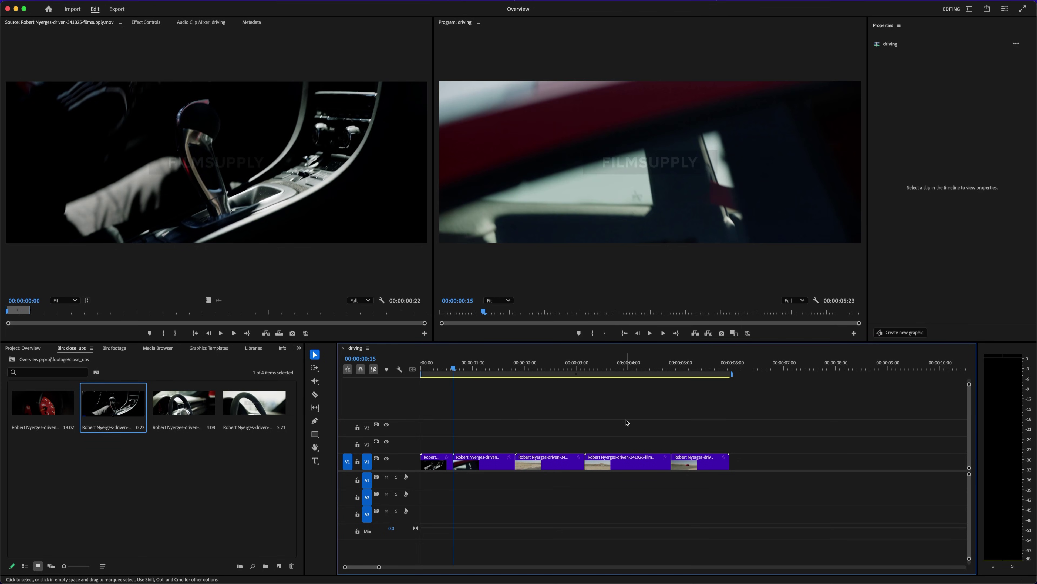
key("space")
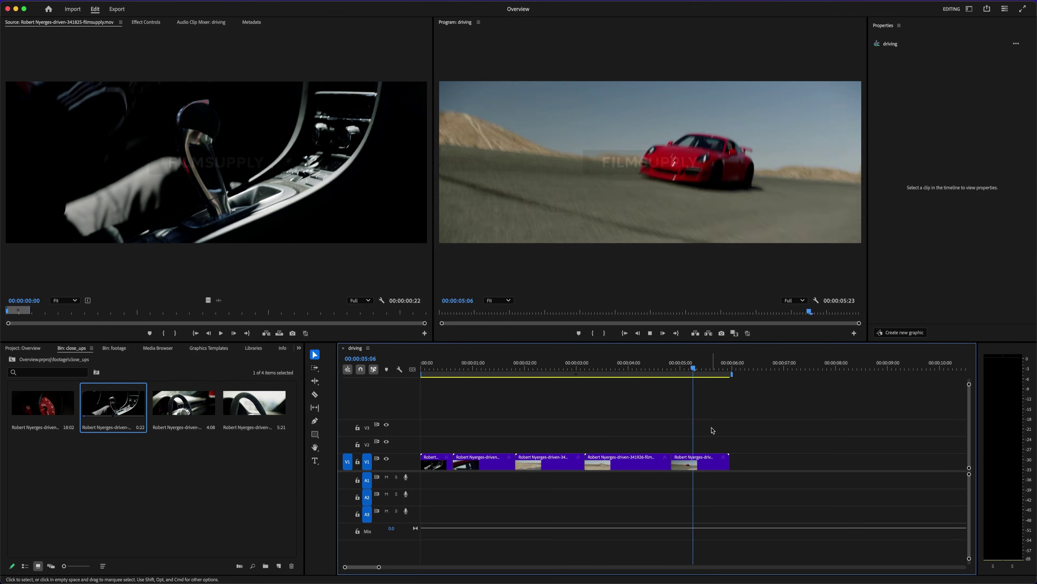
Save the project, play the last clip, and return the playhead to its start at 00:00:04:20
key("super+s")
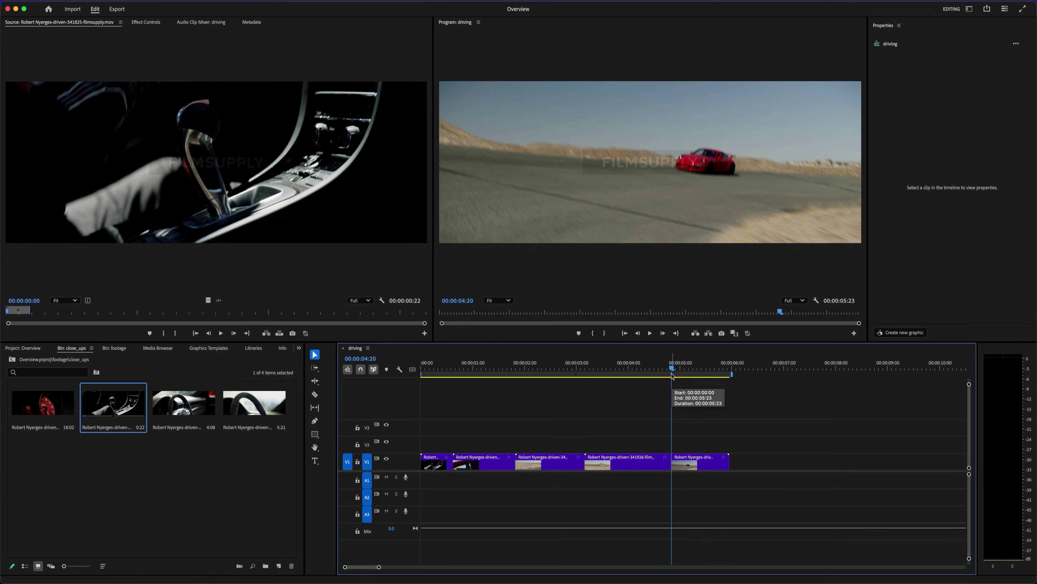
left_click(646, 368)
key("space")
key("space")
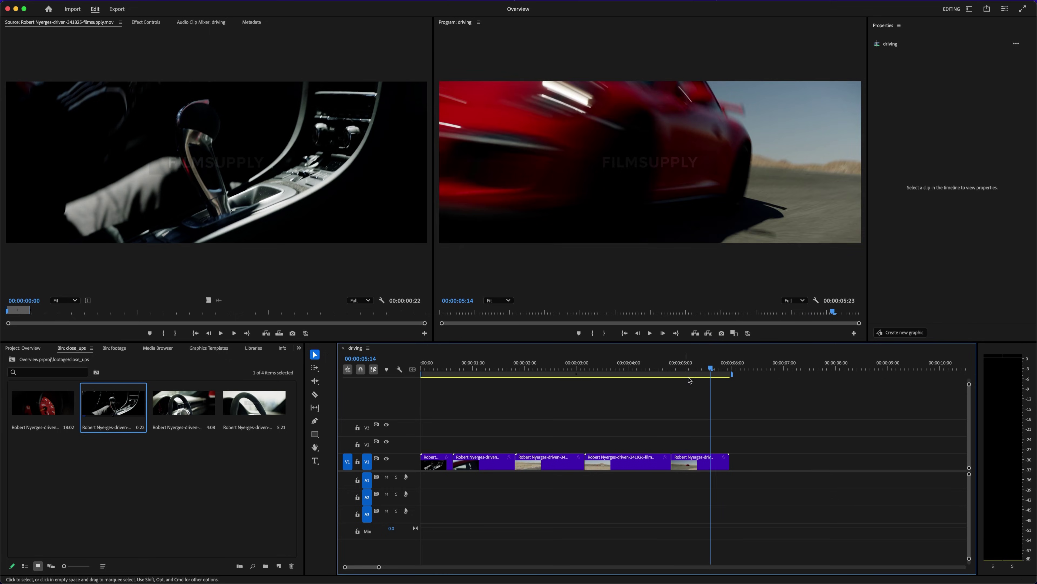
key("space")
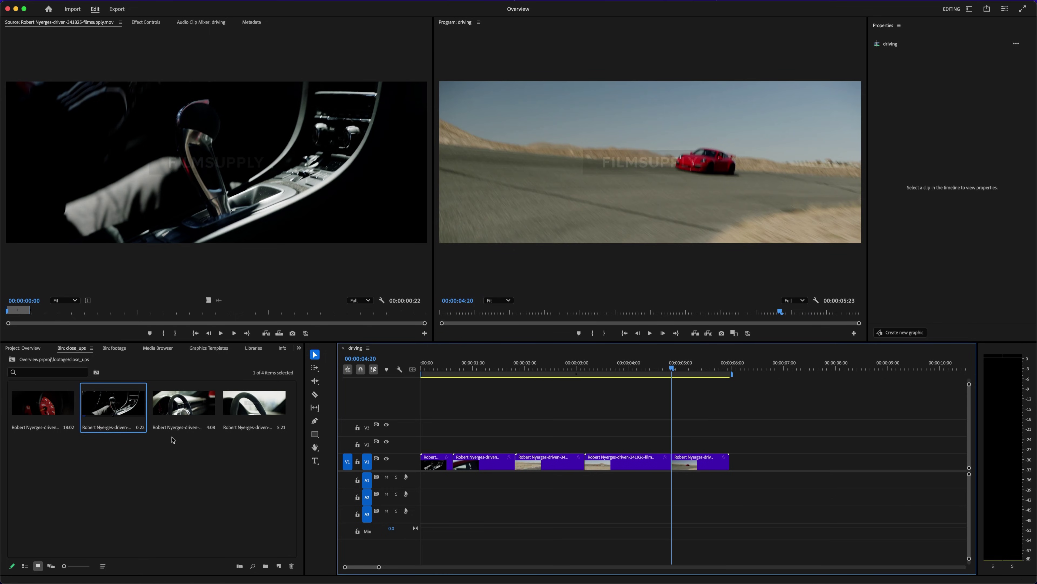